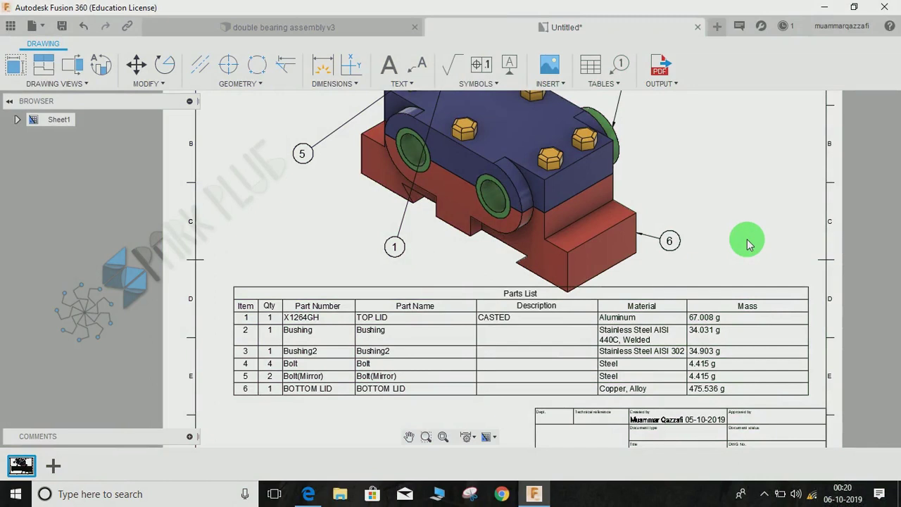
Examine the finished assembly drawing, including its numbered balloons and the parts list with material and mass columns
middle_drag(362, 352, 329, 311)
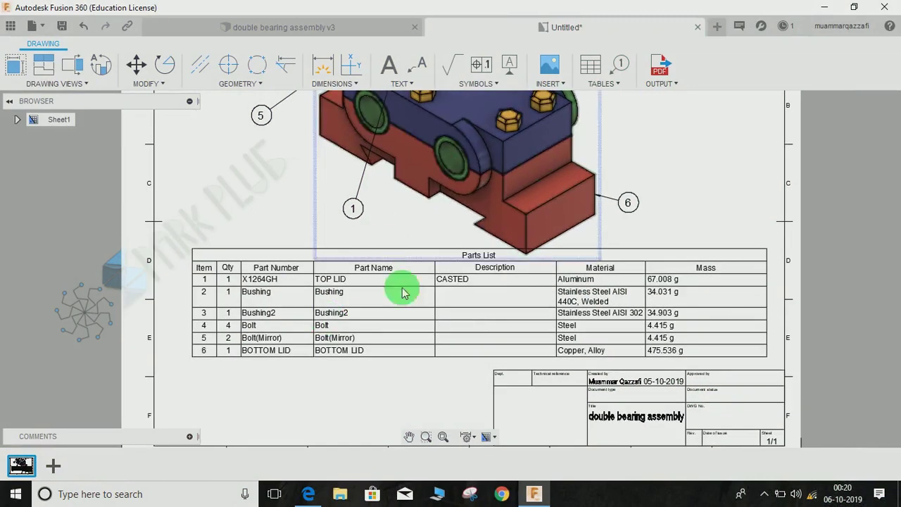
scroll(456, 325, up, 2)
scroll(456, 325, up, 1)
mouse_move(557, 260)
middle_down()
mouse_move(555, 318)
mouse_move(595, 351)
mouse_move(588, 393)
middle_up()
scroll(589, 394, down, 2)
middle_drag(475, 263, 428, 191)
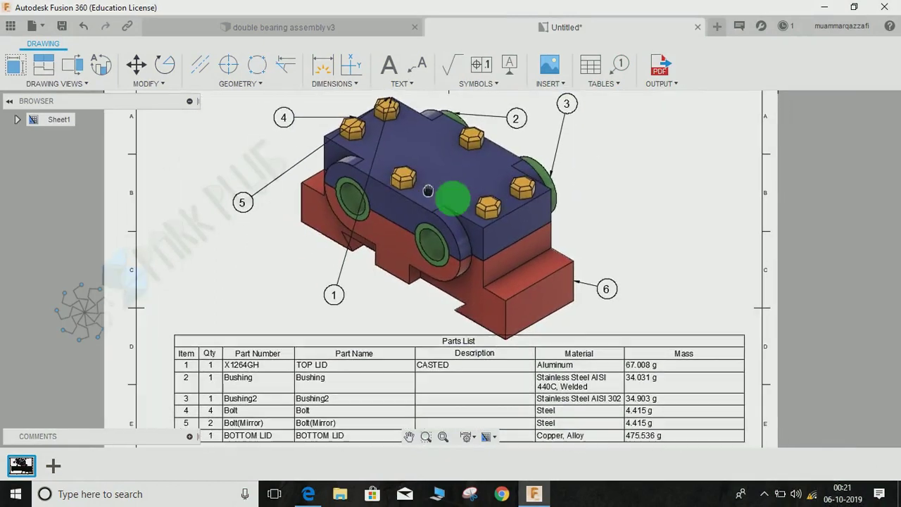
mouse_move(618, 282)
middle_down()
mouse_move(600, 234)
mouse_move(608, 184)
middle_up()
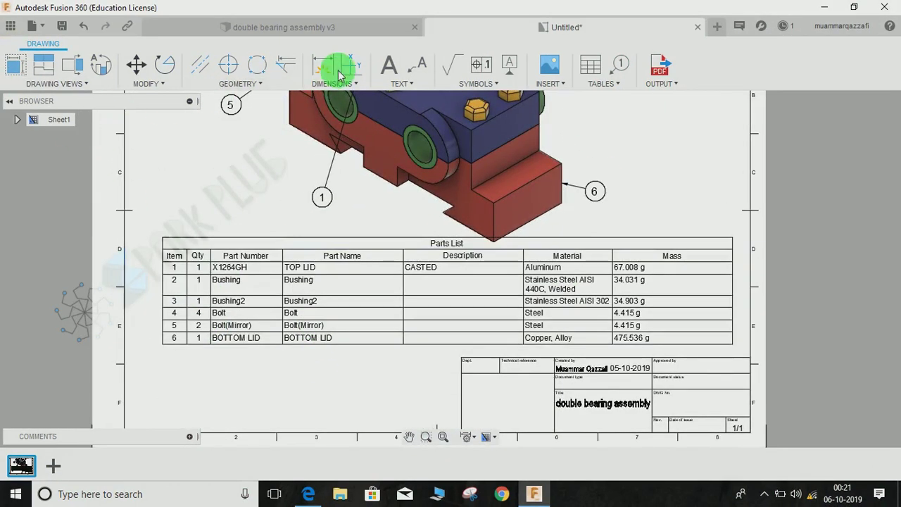
Close the untitled example drawing without saving it
click(698, 27)
click(448, 243)
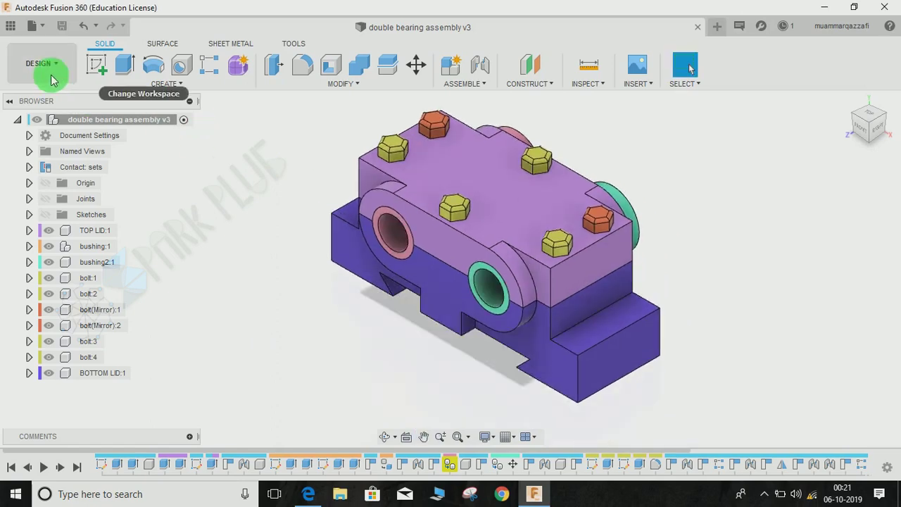
Create a new drawing of the full double bearing assembly from scratch, using the ISO standard, mm units and an A3 (420mm x 297mm) sheet
click(51, 77)
click(36, 213)
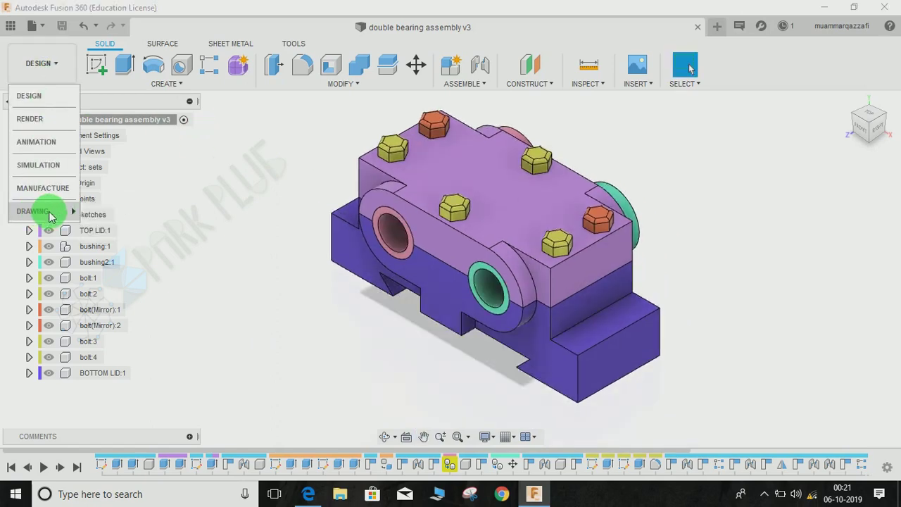
mouse_move(53, 210)
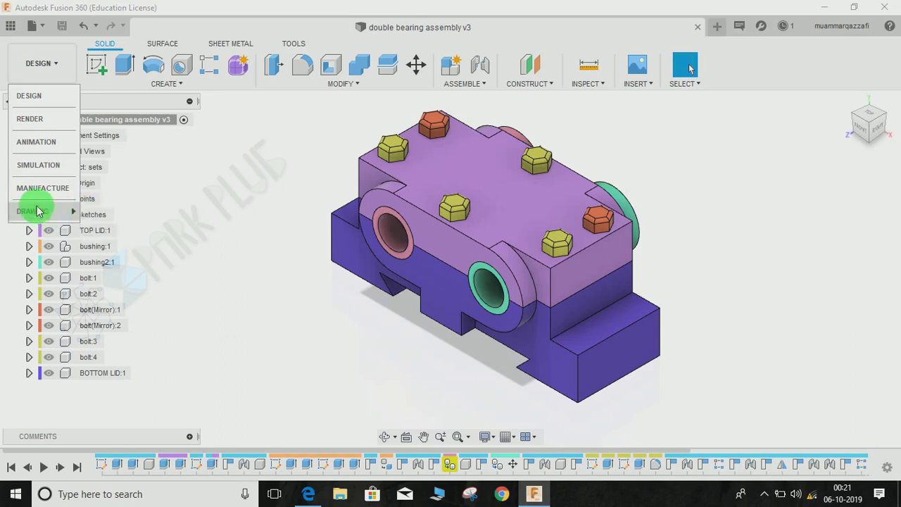
click(114, 209)
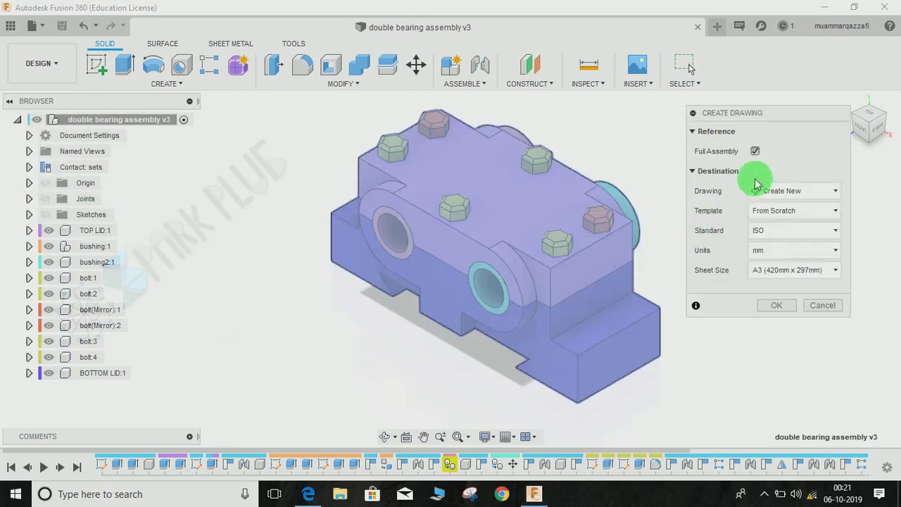
middle_drag(579, 181, 545, 202)
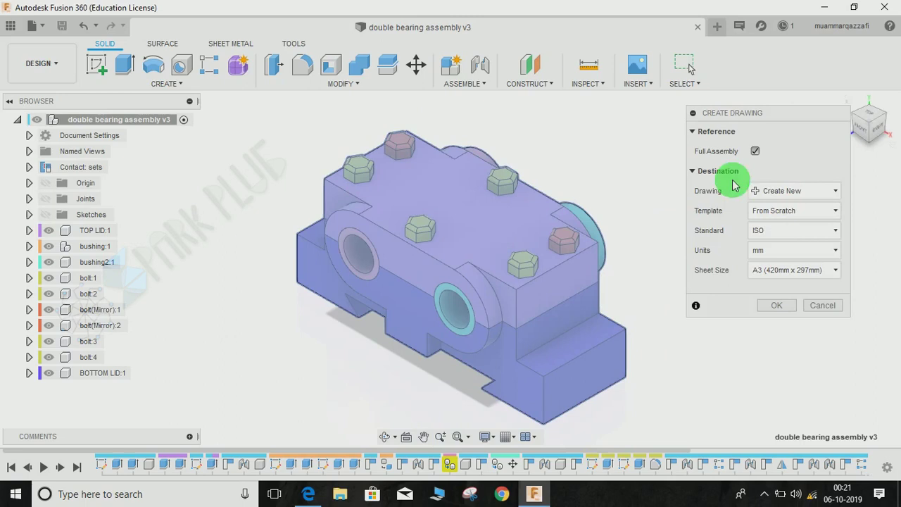
click(781, 270)
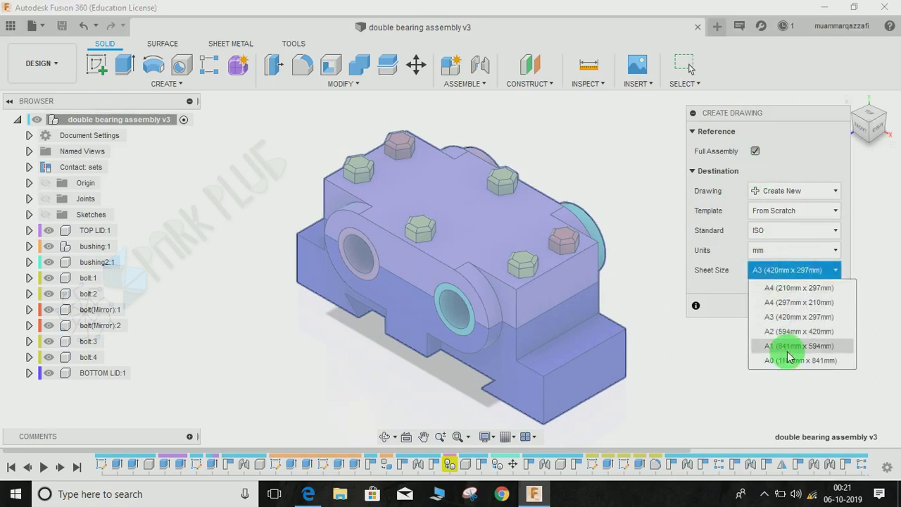
click(795, 270)
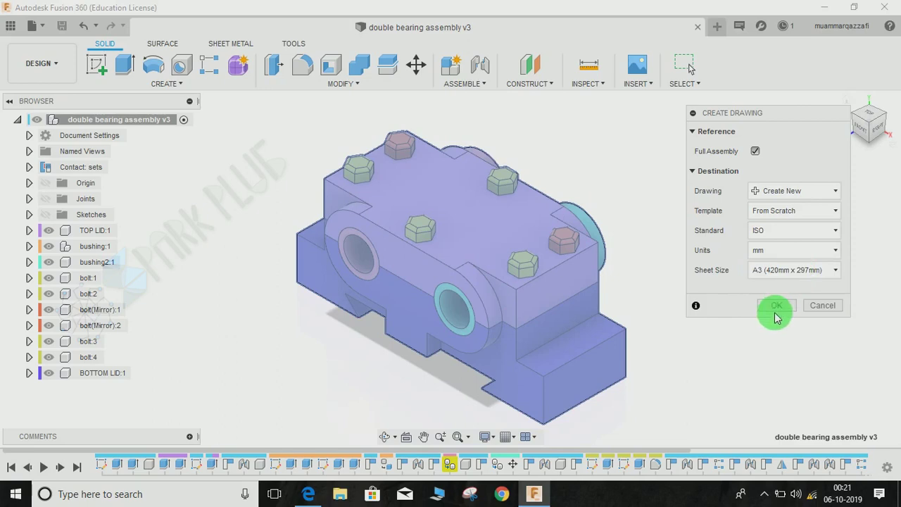
click(778, 306)
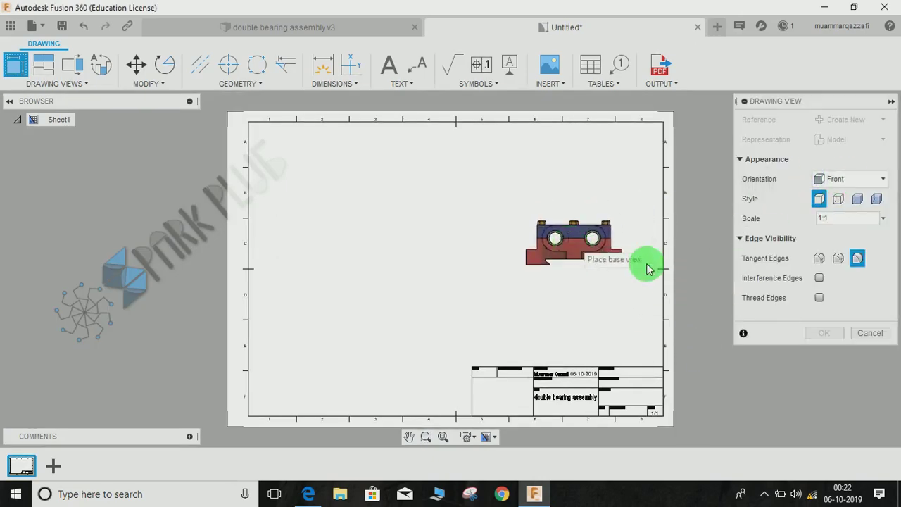
Set the base view's orientation to NE Isometric and its scale to 2:1
click(849, 180)
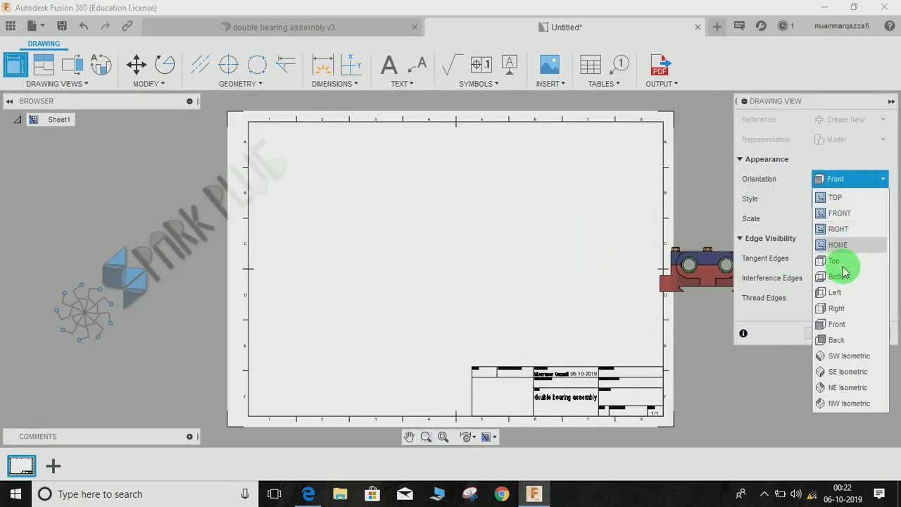
click(846, 389)
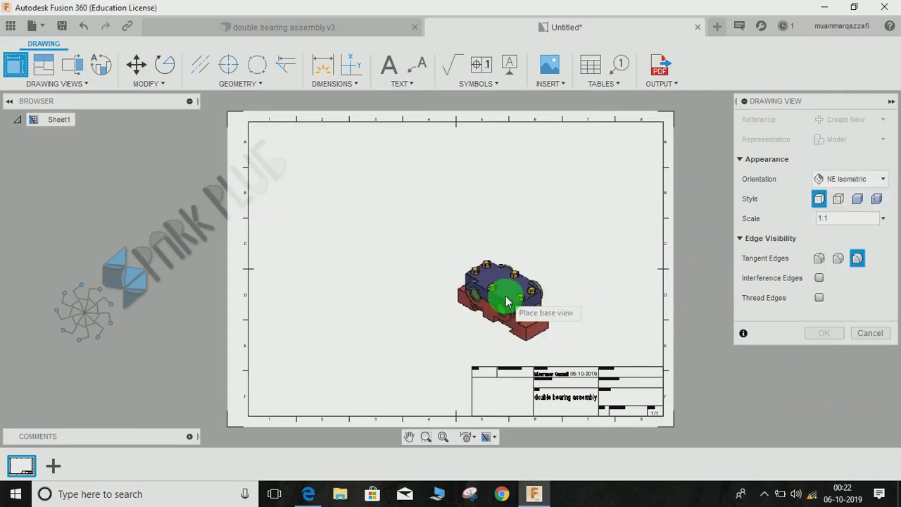
scroll(468, 290, up, 2)
scroll(498, 236, down, 3)
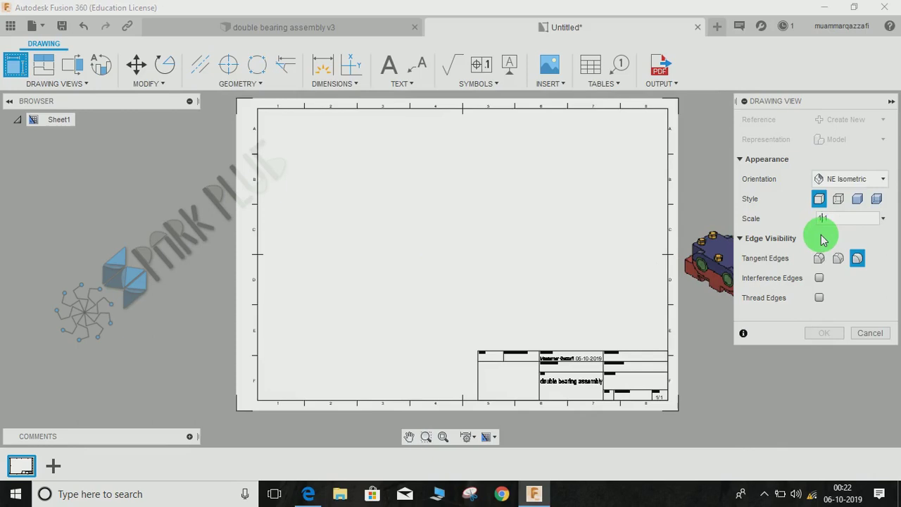
text(2:1)
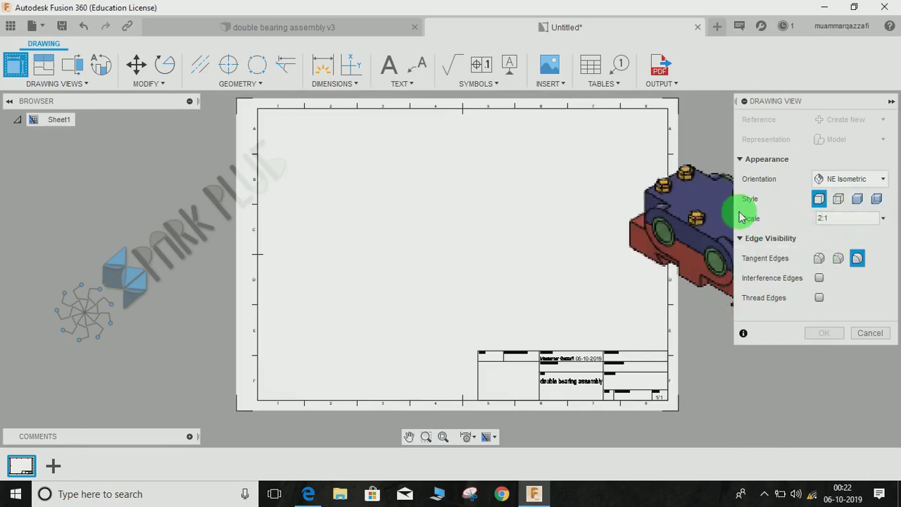
Give the base view a shaded style with full-length tangent edges and place it in the upper middle of the sheet
click(858, 200)
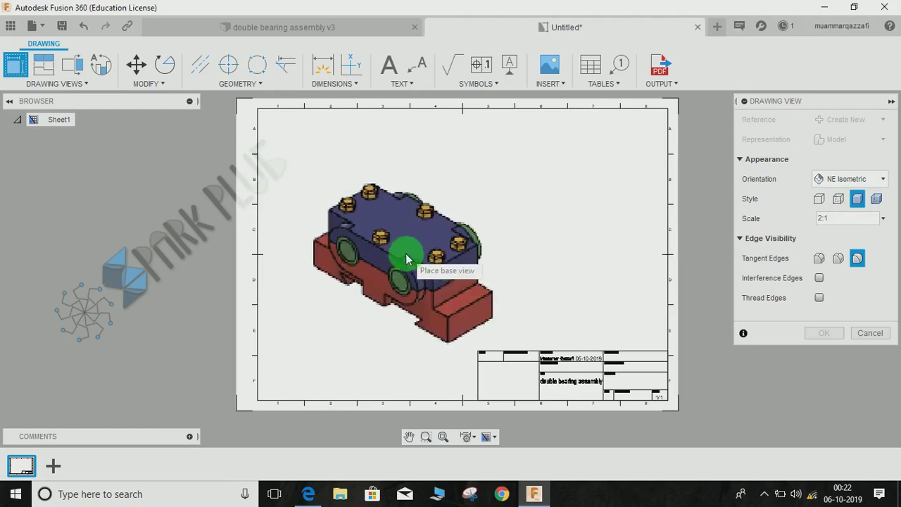
click(819, 259)
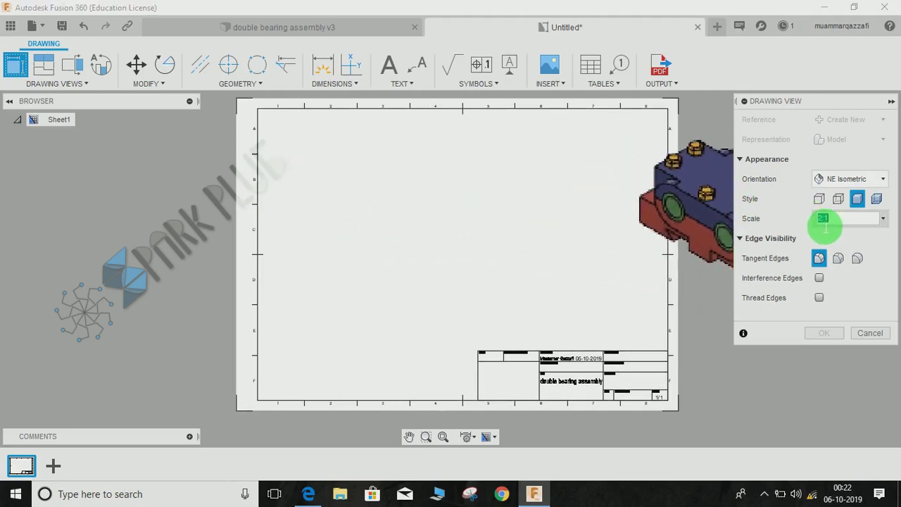
click(469, 190)
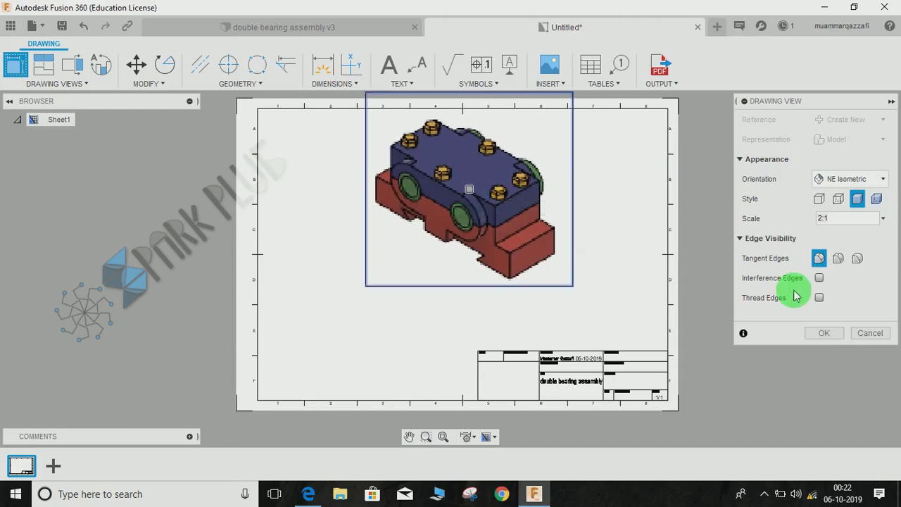
click(823, 333)
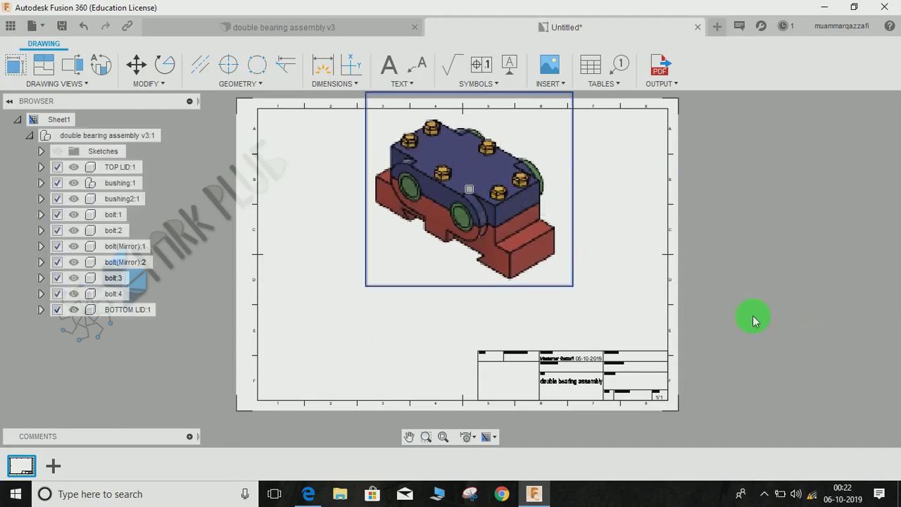
Move the isometric view horizontally to the left side of the sheet, leaving the right half free
middle_drag(738, 266, 751, 296)
scroll(593, 280, up, 3)
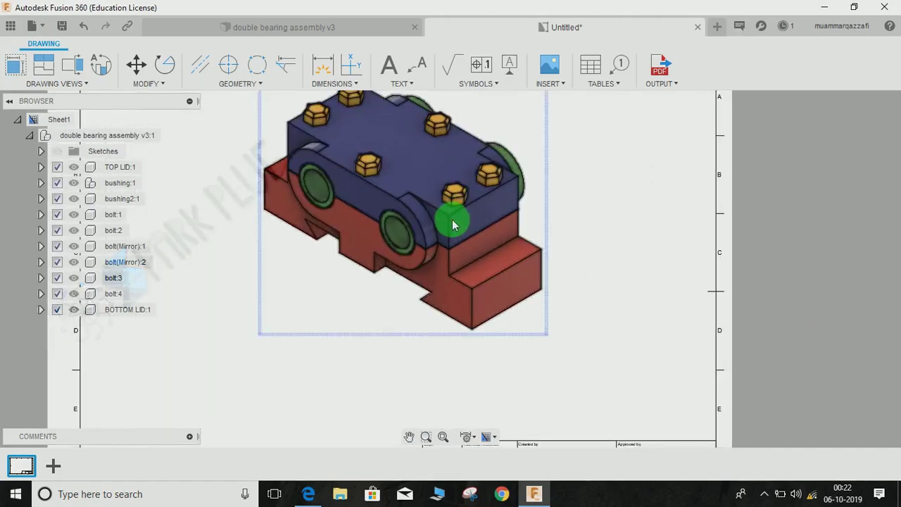
scroll(452, 218, down, 3)
middle_drag(466, 205, 468, 251)
scroll(449, 221, up, 3)
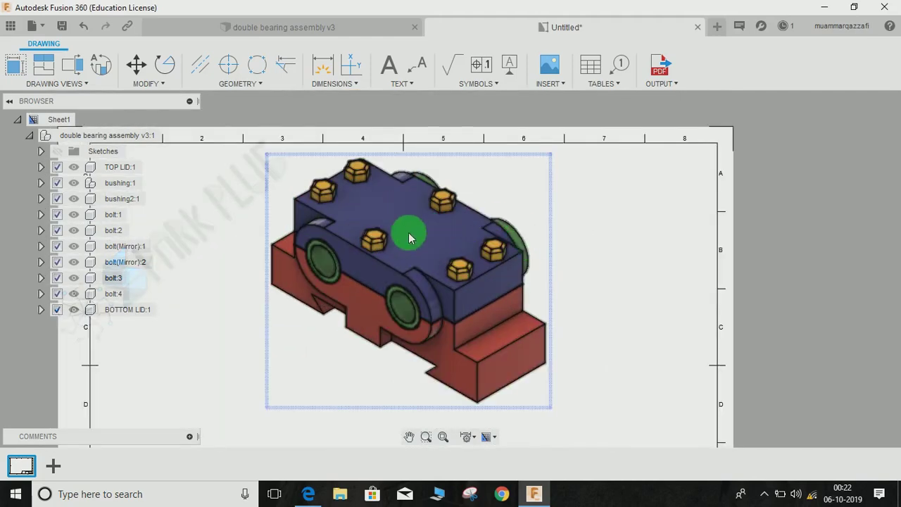
middle_drag(408, 270, 538, 232)
click(529, 236)
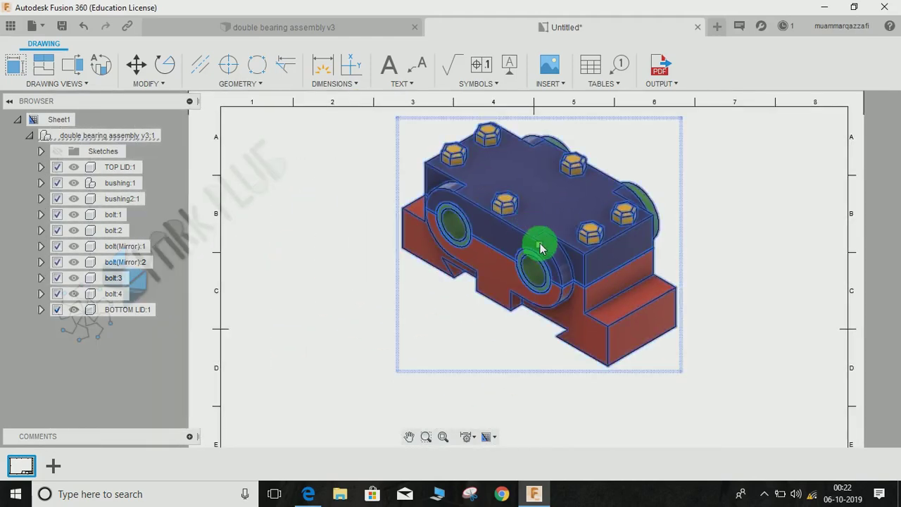
mouse_move(541, 246)
mouse_down()
mouse_move(388, 232)
mouse_move(394, 245)
mouse_up()
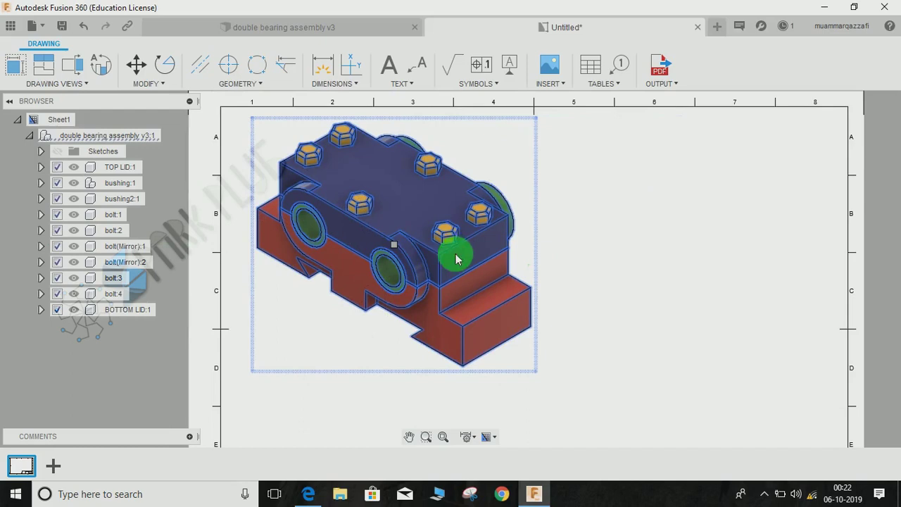
click(611, 223)
Insert a parts list for the isometric view and place it just above the title block
scroll(611, 223, up, 1)
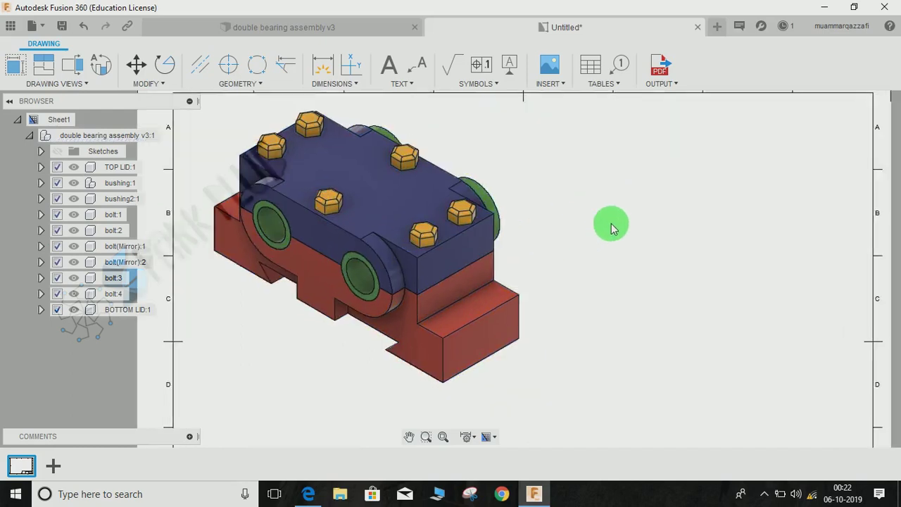
scroll(611, 223, down, 2)
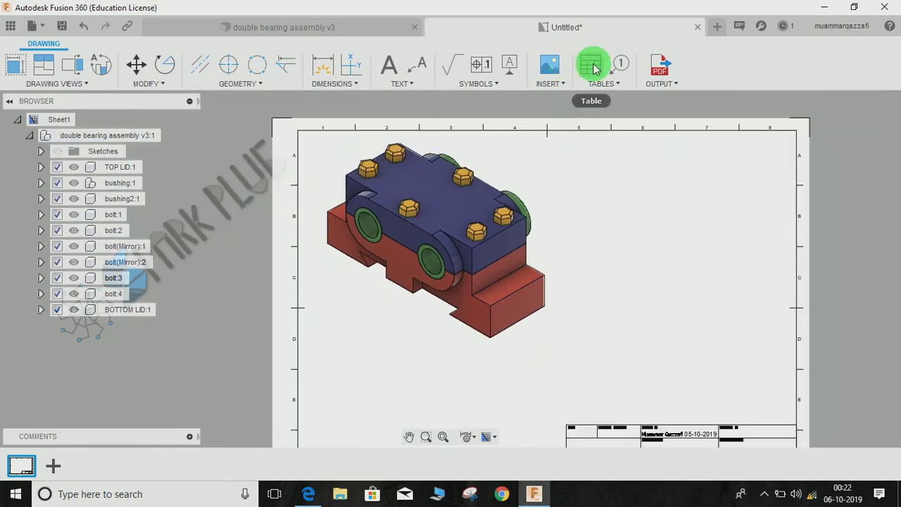
click(593, 68)
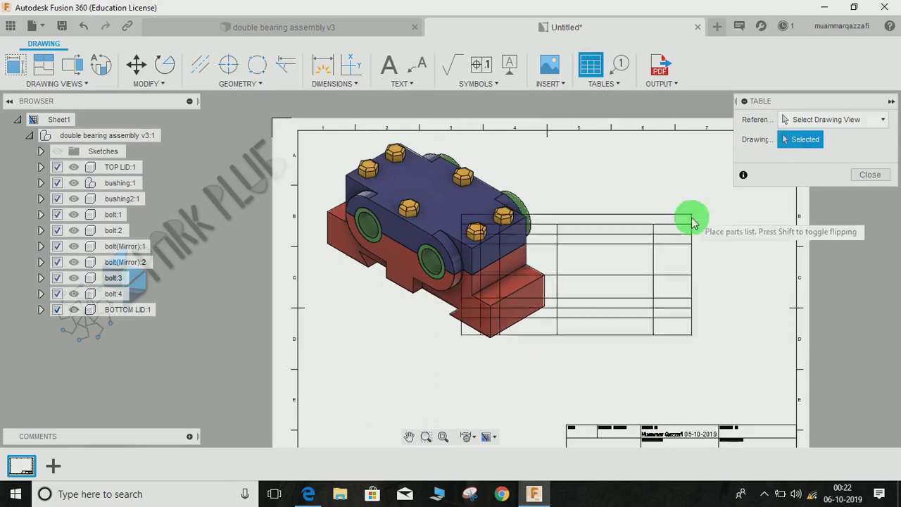
middle_drag(693, 224, 624, 151)
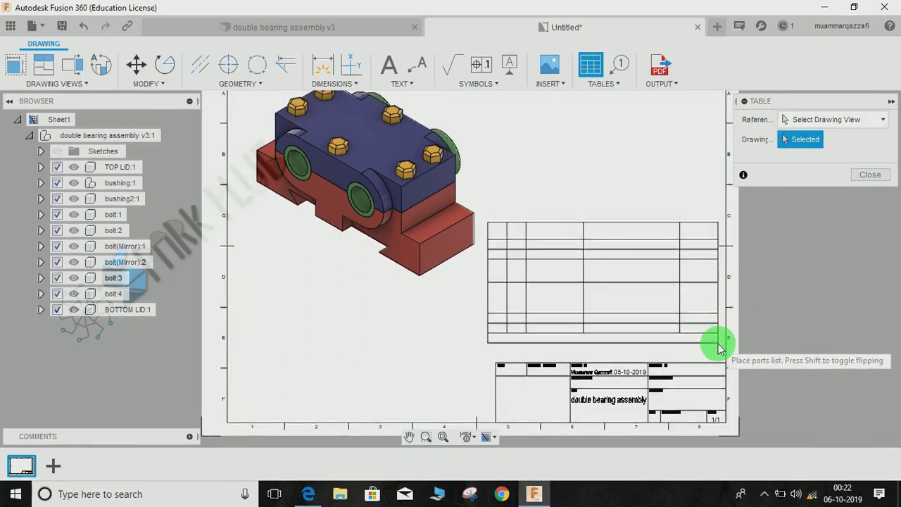
middle_drag(719, 347, 757, 328)
click(758, 328)
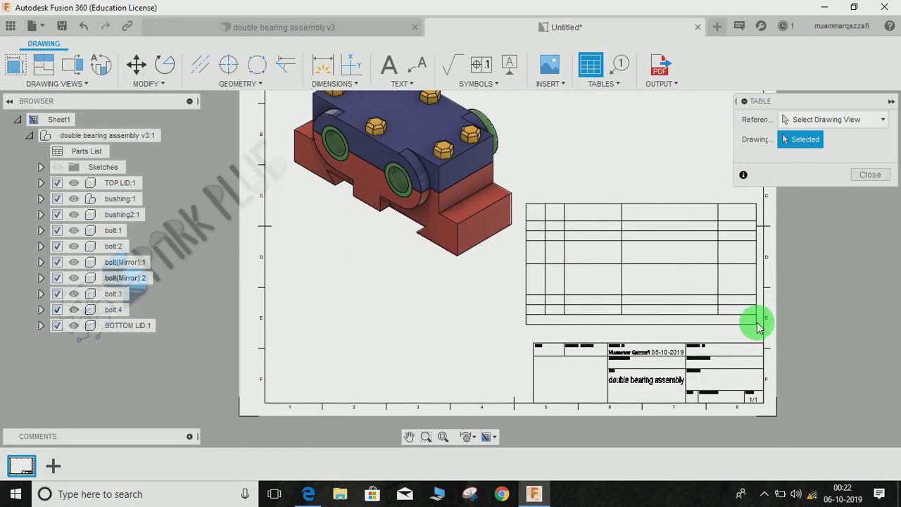
click(874, 175)
Examine the numbered balloons on the isometric view and compare them with the rows and columns of the parts list
middle_drag(784, 255, 759, 331)
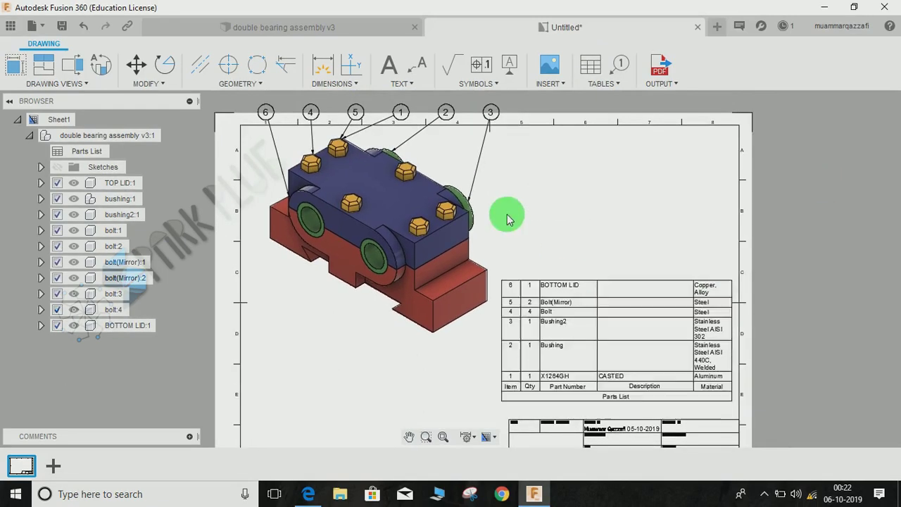
middle_drag(650, 284, 632, 194)
middle_drag(418, 92, 540, 235)
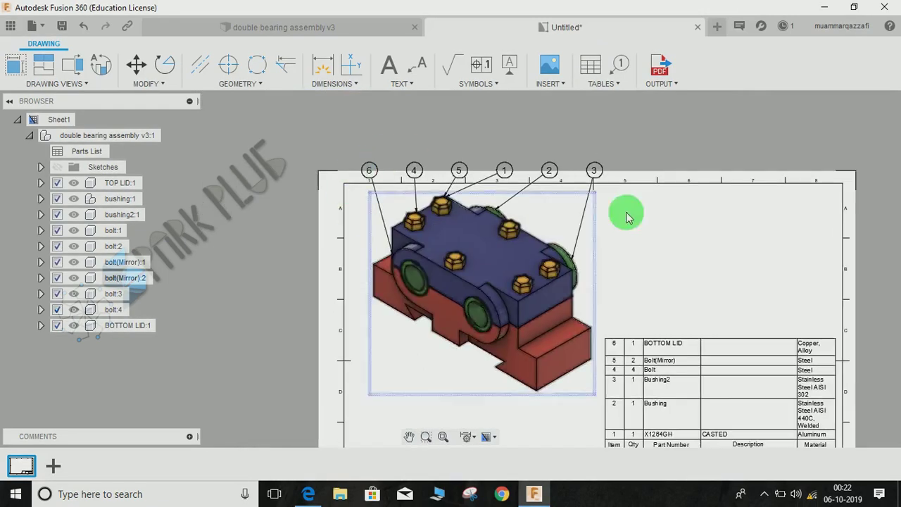
scroll(604, 204, down, 2)
scroll(658, 252, up, 2)
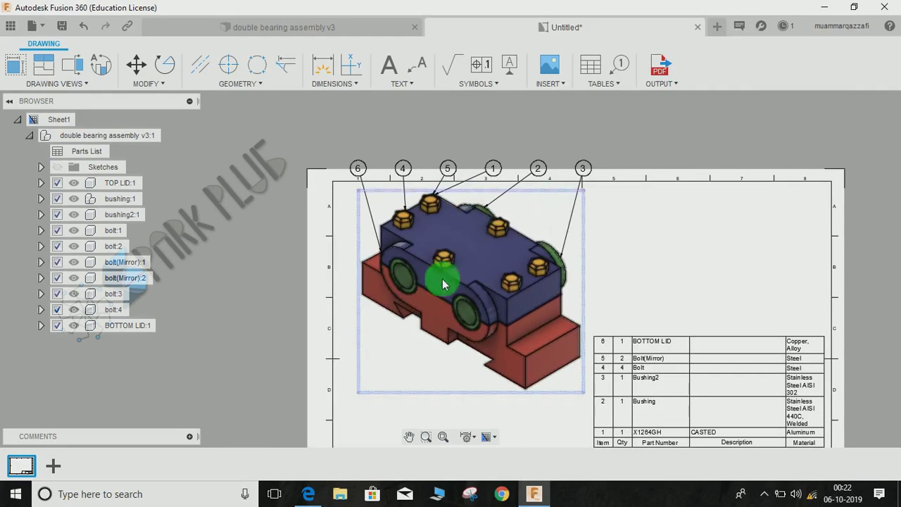
middle_drag(600, 338, 556, 200)
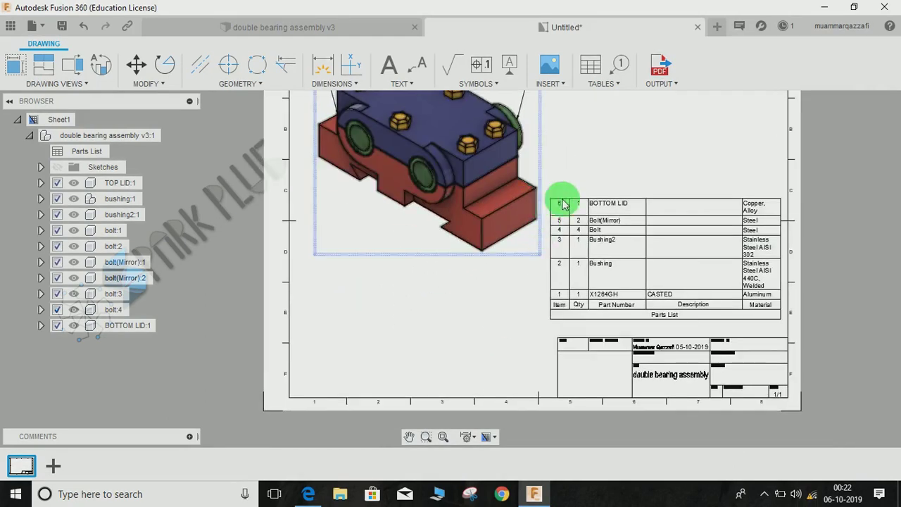
scroll(563, 211, down, 2)
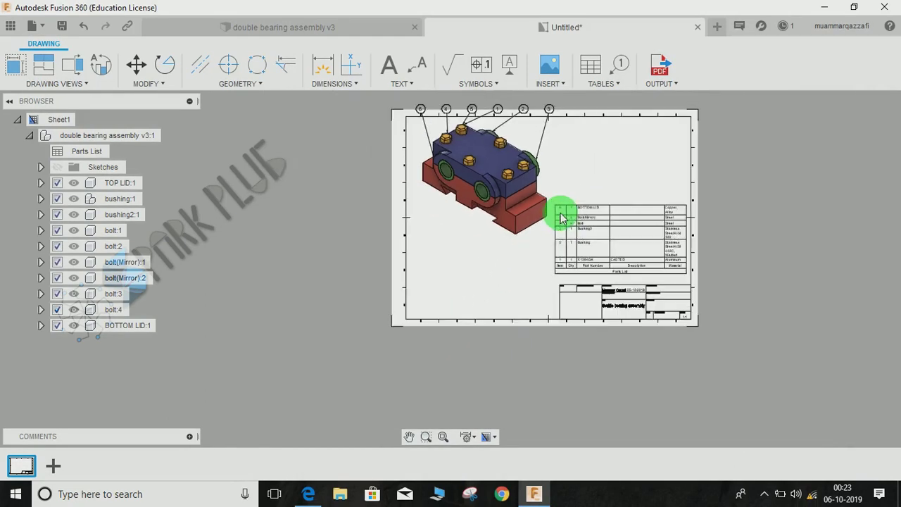
scroll(563, 211, up, 2)
click(556, 184)
scroll(593, 184, down, 3)
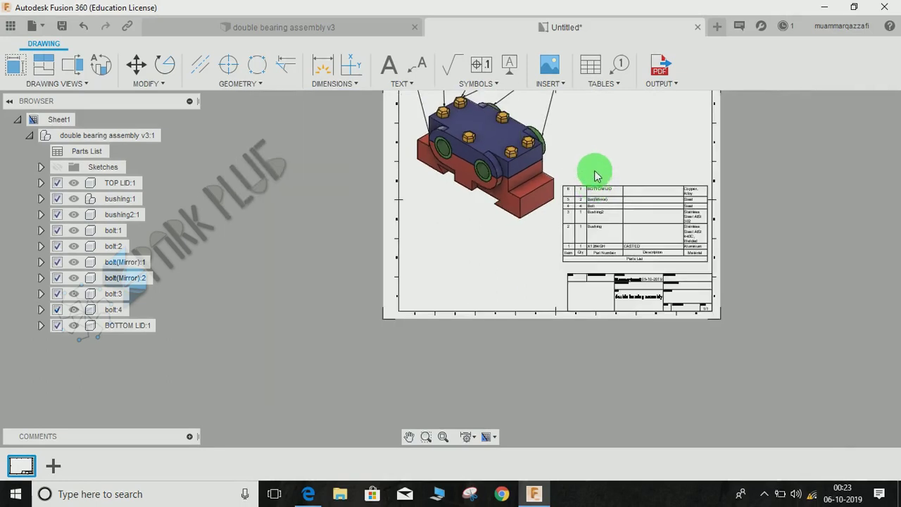
scroll(599, 255, up, 2)
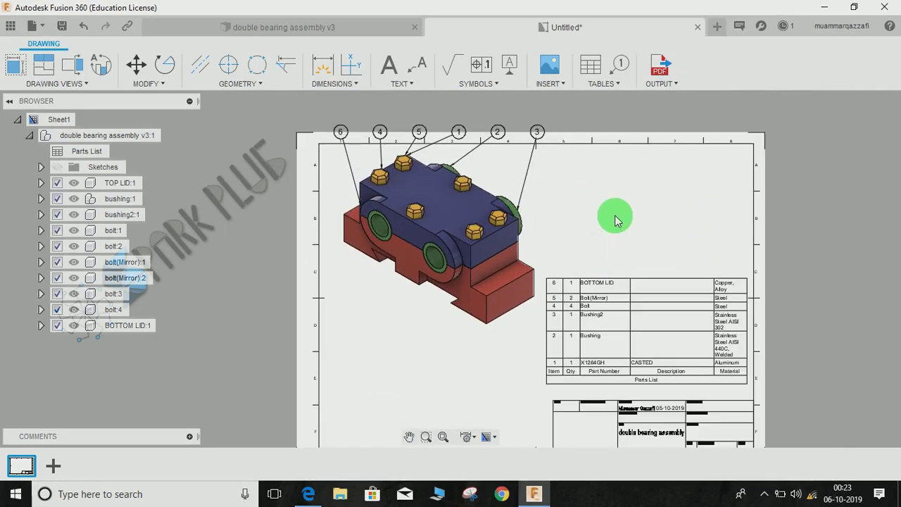
Open the parts list on the drawing for editing and set its table direction to Down
scroll(650, 324, down, 2)
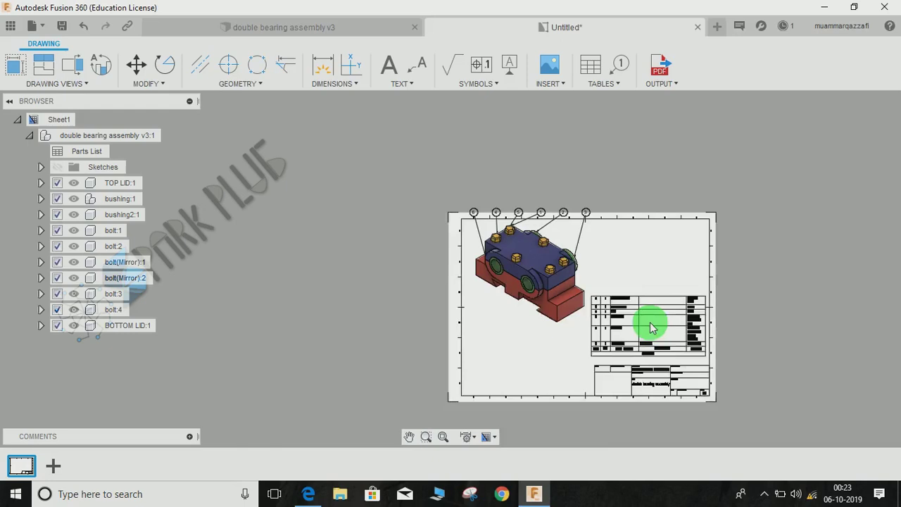
scroll(650, 322, up, 4)
scroll(567, 240, up, 2)
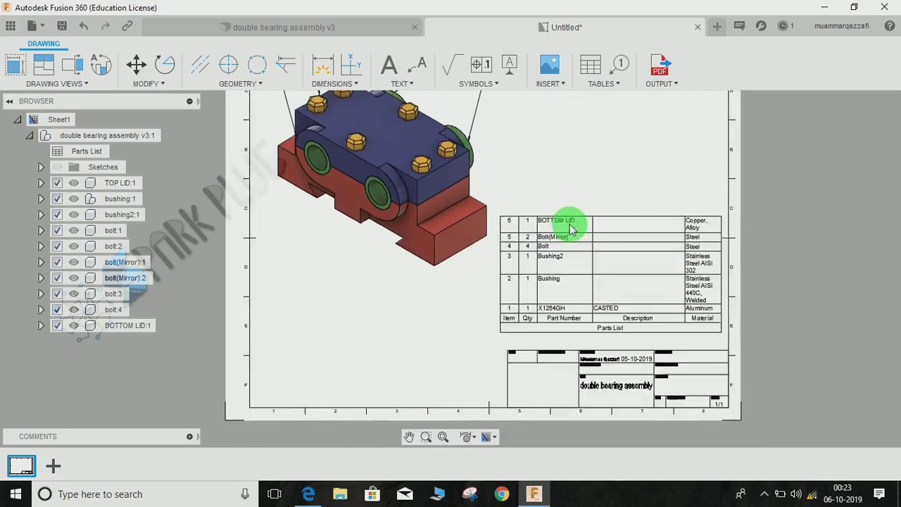
double_click(594, 231)
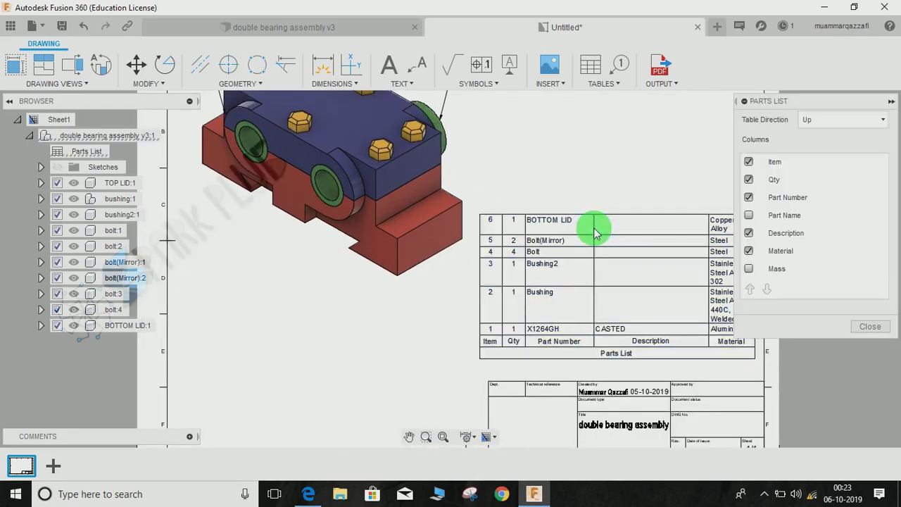
click(825, 122)
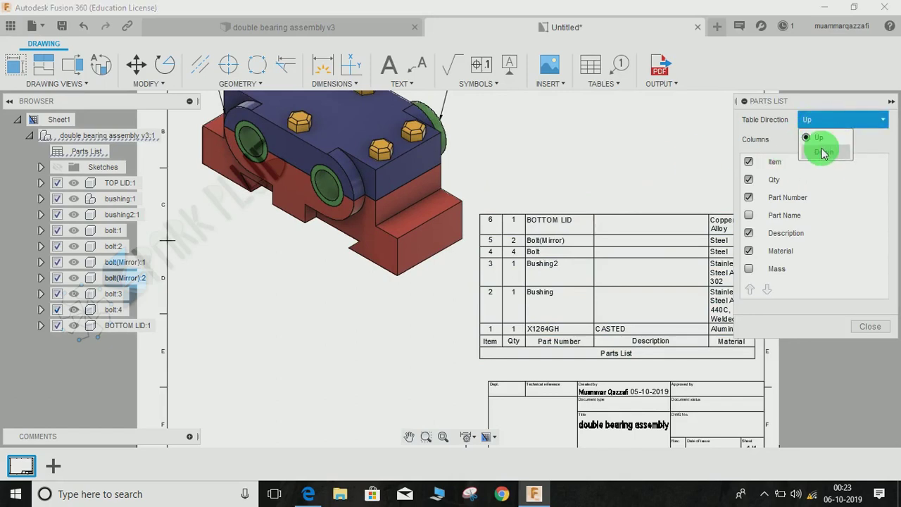
click(825, 152)
scroll(555, 217, up, 3)
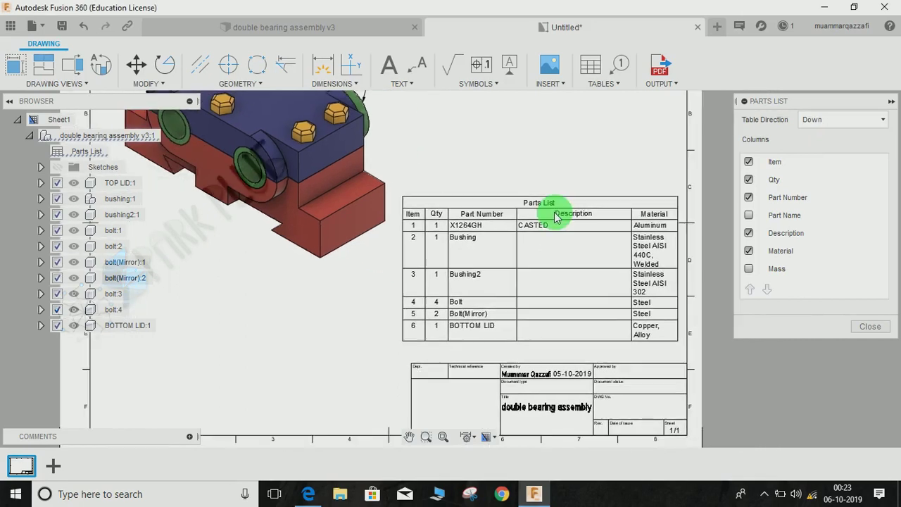
click(869, 120)
click(825, 135)
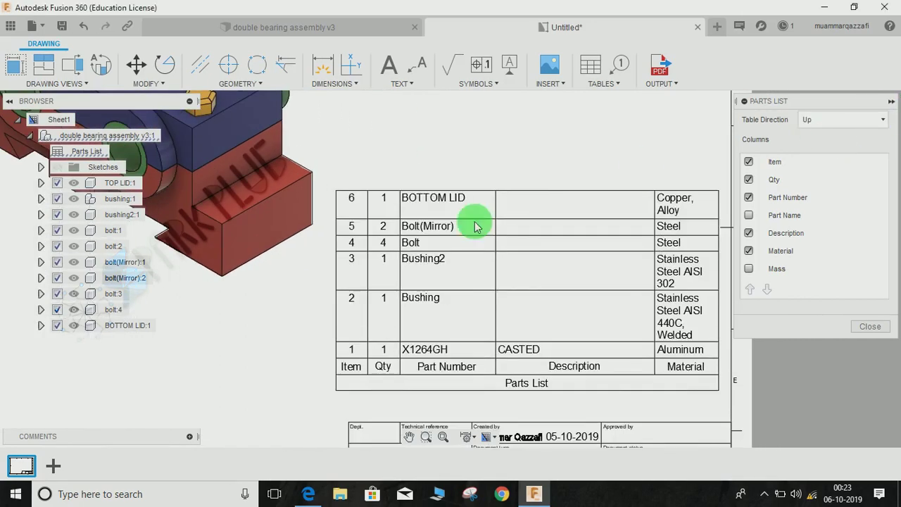
click(833, 120)
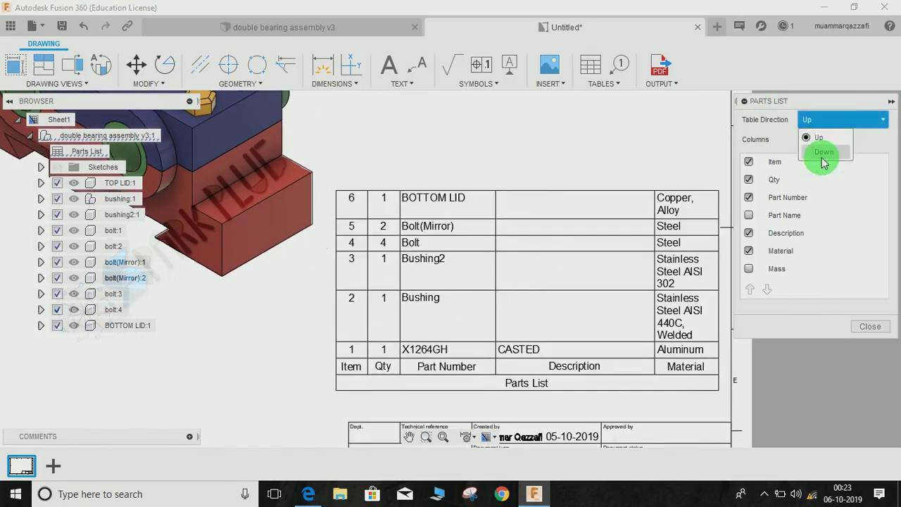
click(824, 153)
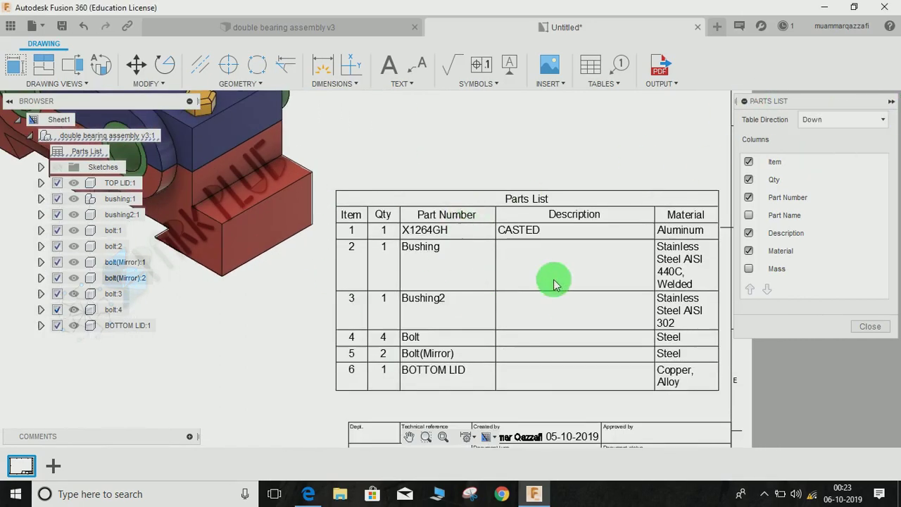
Show the Mass column in the parts list, keeping the Item and Part Number columns shown
click(749, 163)
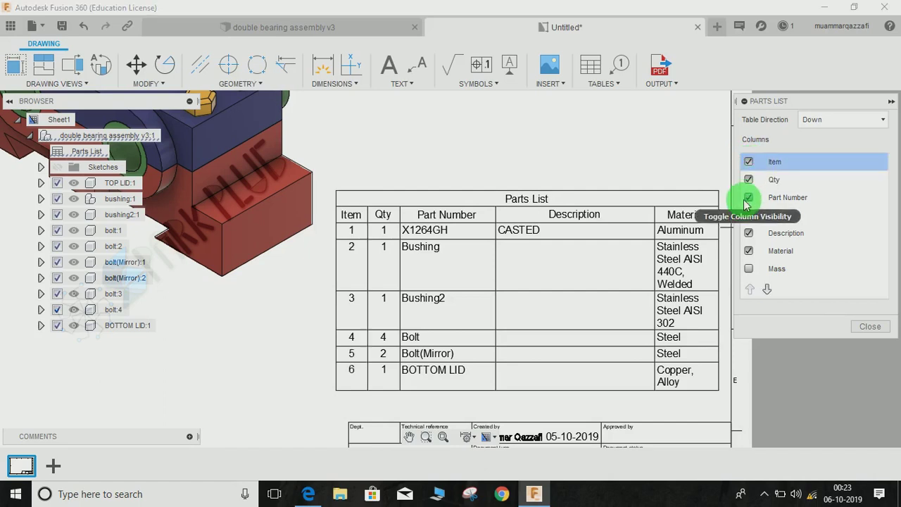
click(749, 198)
click(749, 198)
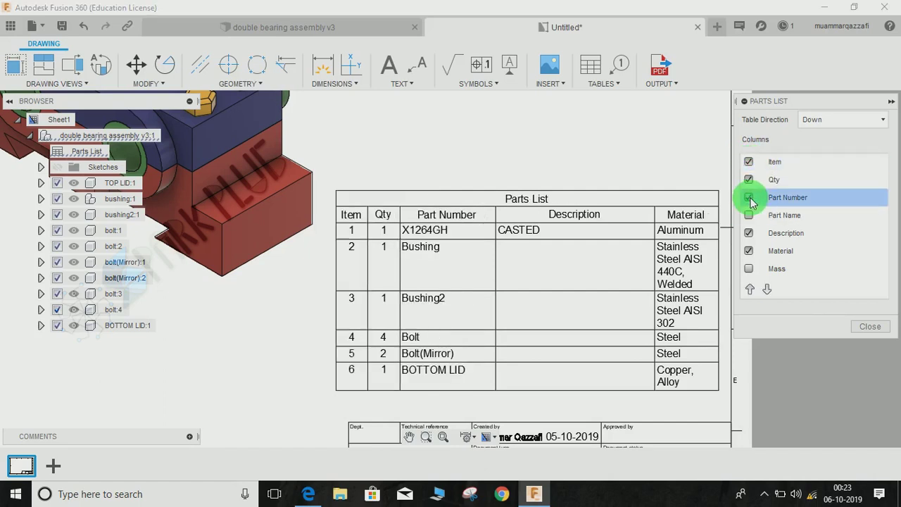
click(749, 269)
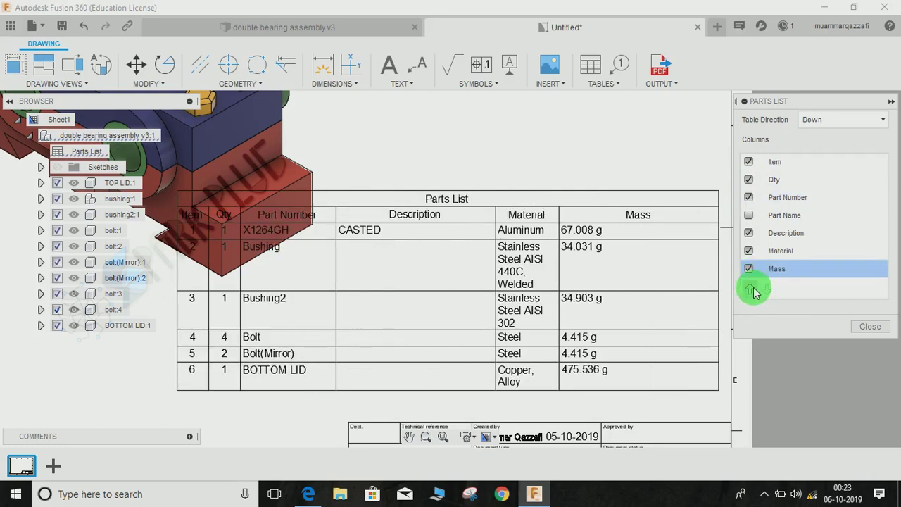
middle_drag(549, 265, 598, 262)
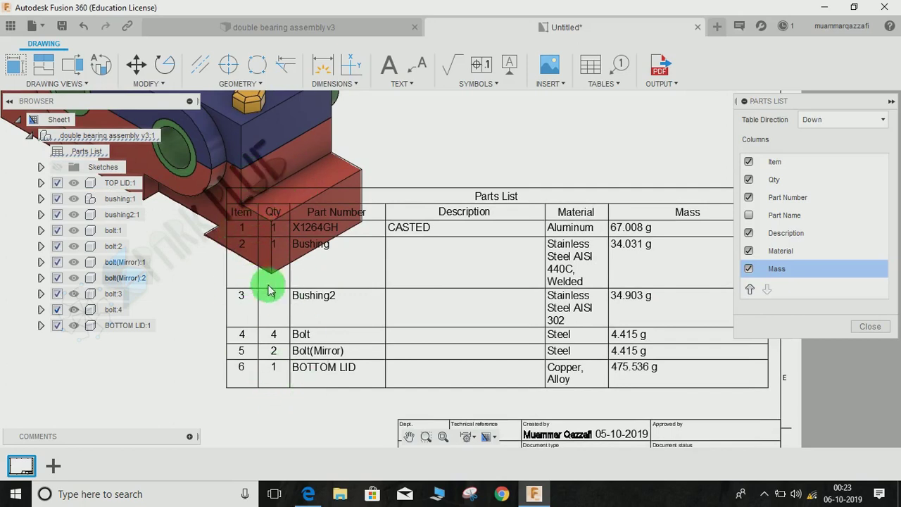
Reorder the parts list so Qty follows Part Number, and show the Part Name column before finishing the edit
click(777, 180)
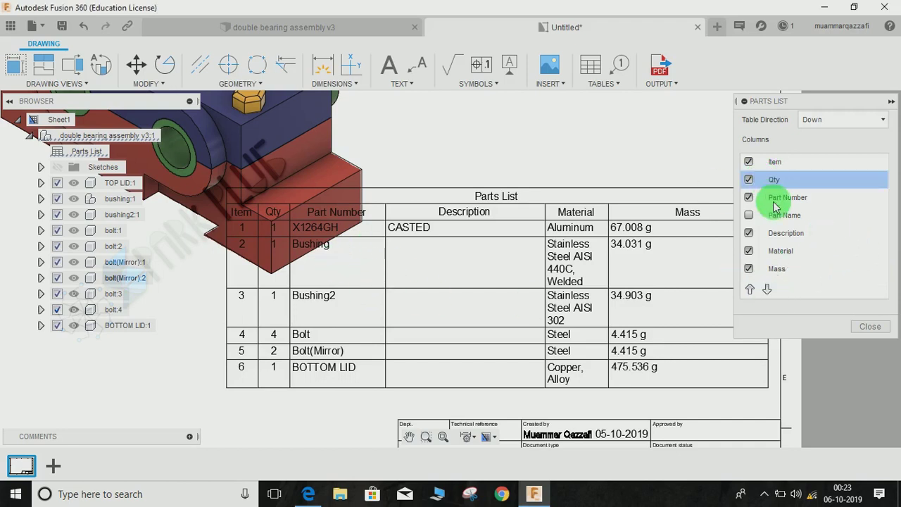
click(769, 290)
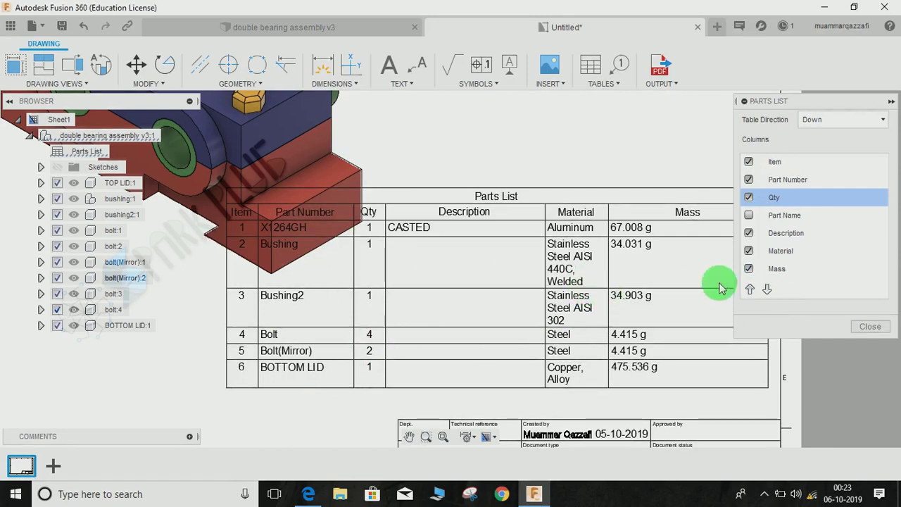
click(749, 215)
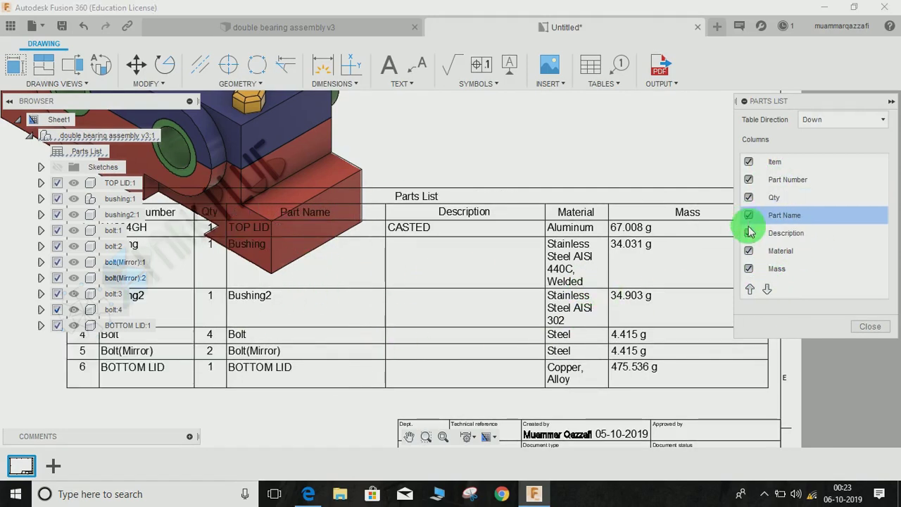
click(865, 328)
Enlarge the drawing sheet to A2 (594mm x 420mm) to make room for the wider parts list
scroll(608, 260, up, 2)
scroll(607, 260, down, 3)
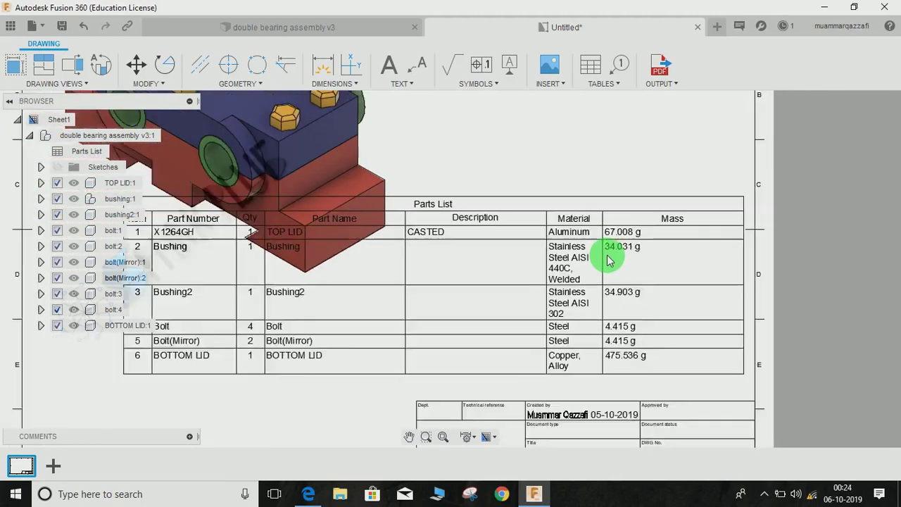
middle_drag(629, 181, 811, 95)
scroll(812, 95, down, 1)
middle_drag(743, 137, 609, 305)
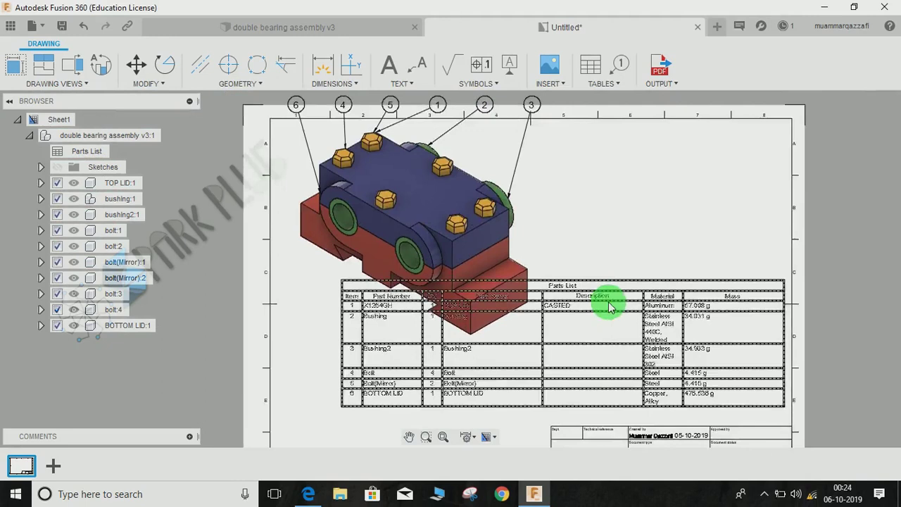
scroll(611, 304, down, 1)
click(485, 439)
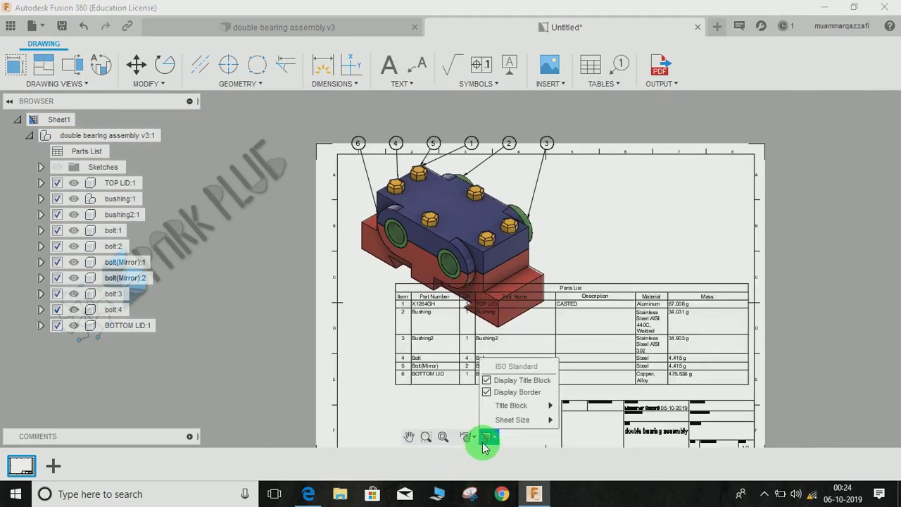
mouse_move(517, 421)
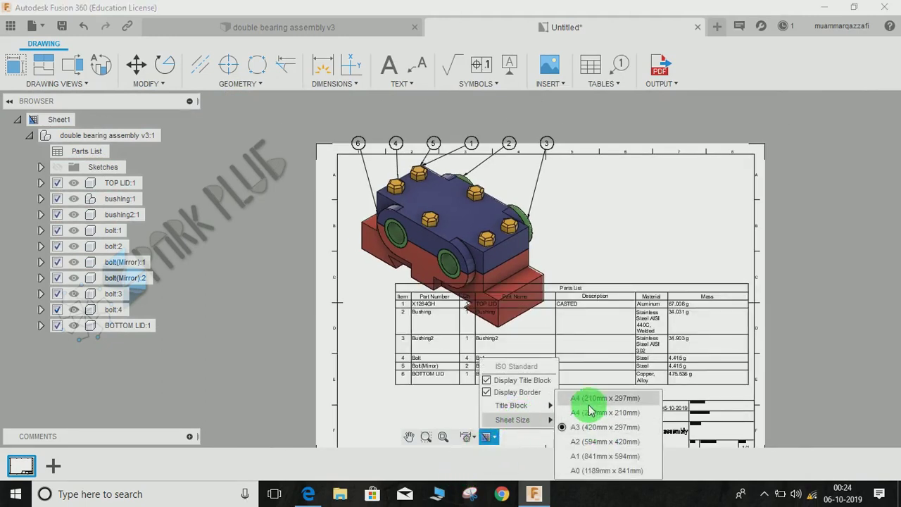
click(588, 441)
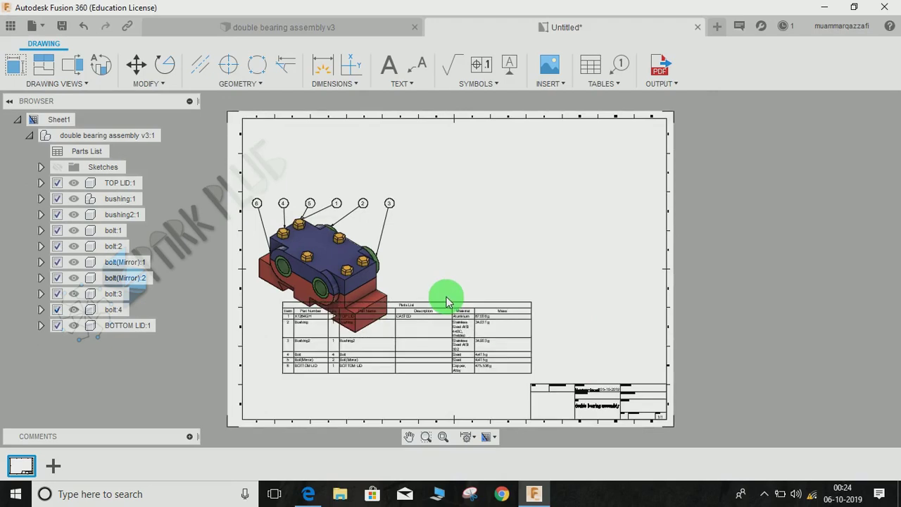
Move the parts list off the isometric view into the empty upper right area of the sheet
click(445, 301)
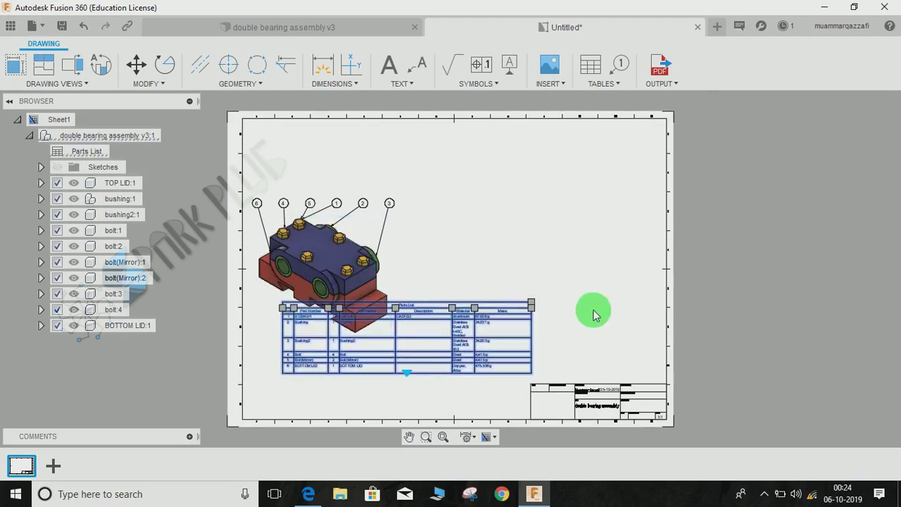
click(589, 224)
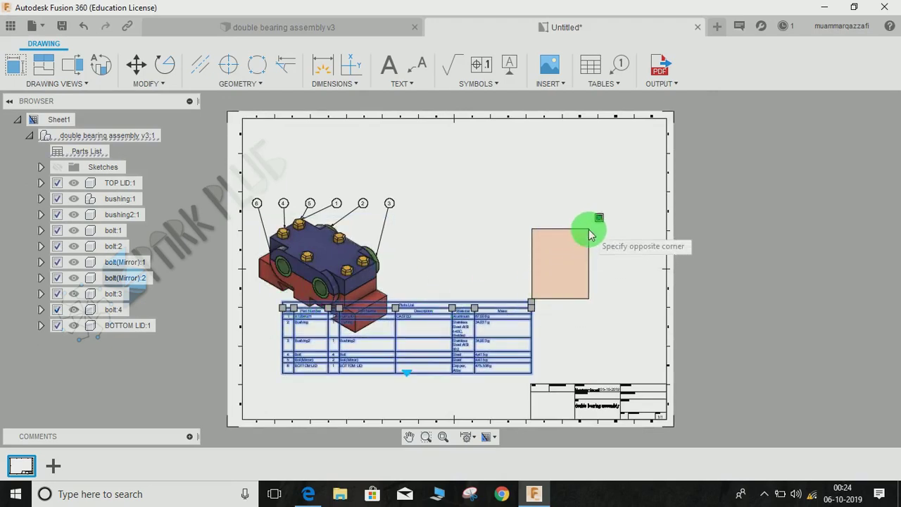
click(532, 303)
drag(532, 303, 652, 155)
click(651, 149)
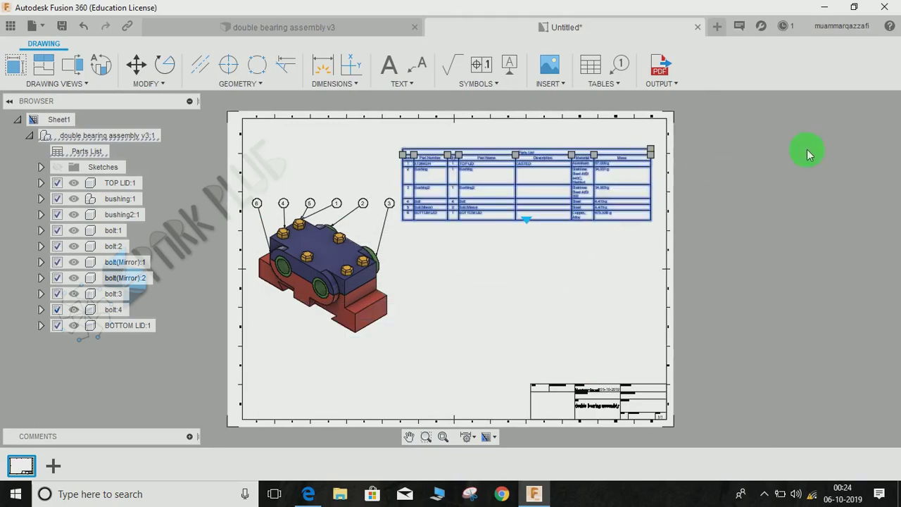
key(Escape)
Examine the relocated parts list, checking the part numbers, quantities, part names, materials and masses
scroll(628, 175, up, 6)
middle_drag(697, 245, 900, 415)
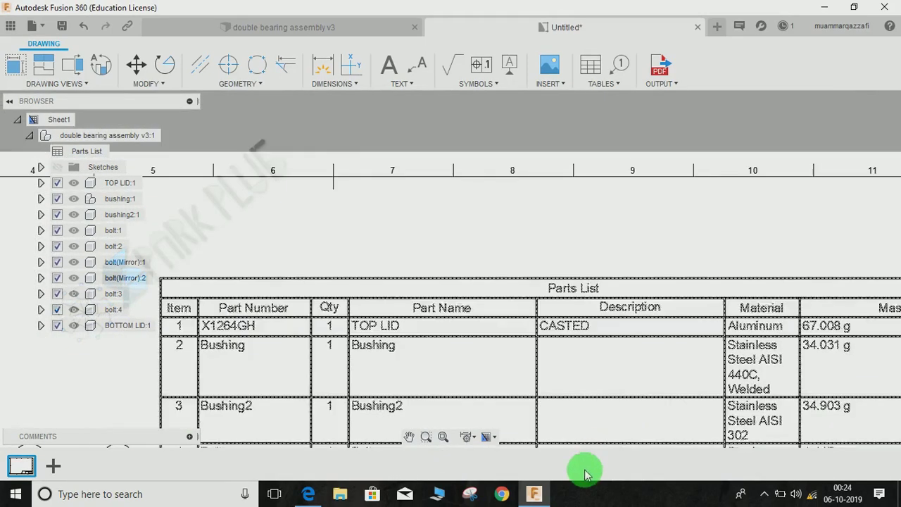
middle_drag(520, 328, 535, 227)
scroll(535, 227, up, 1)
scroll(536, 233, down, 2)
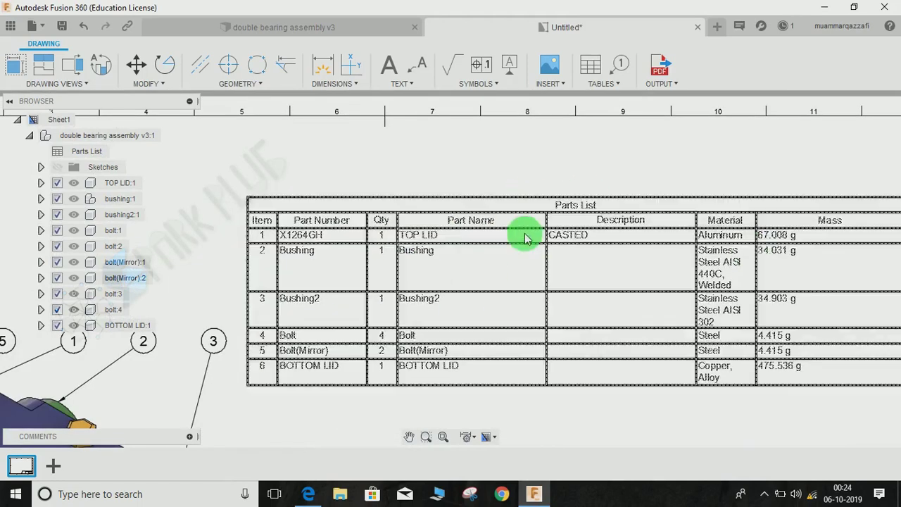
middle_drag(539, 274, 546, 236)
scroll(574, 201, down, 3)
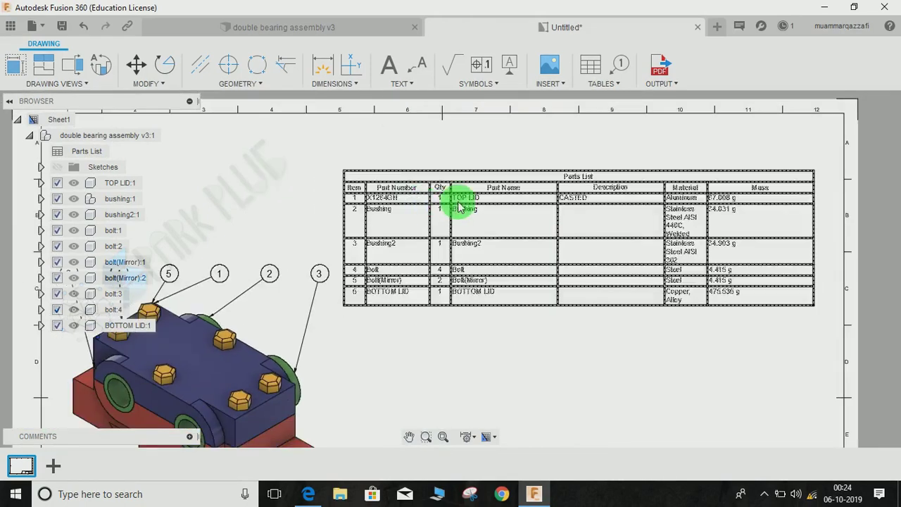
scroll(469, 176, up, 4)
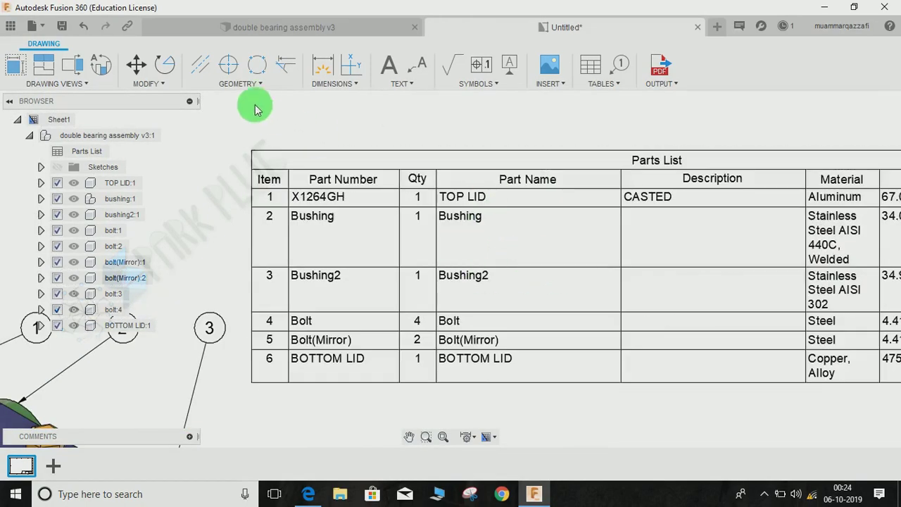
Check the component names in the double bearing assembly design and compare them with the drawing's Part Name column
click(296, 26)
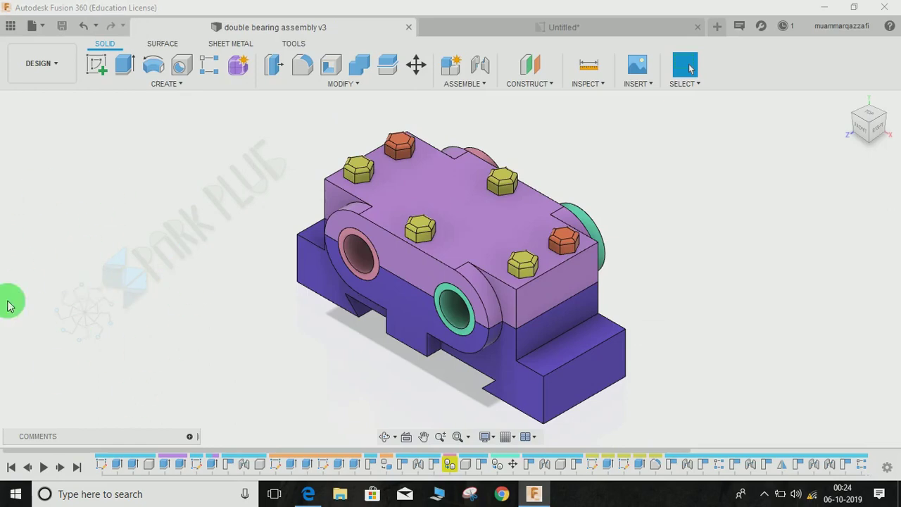
click(56, 94)
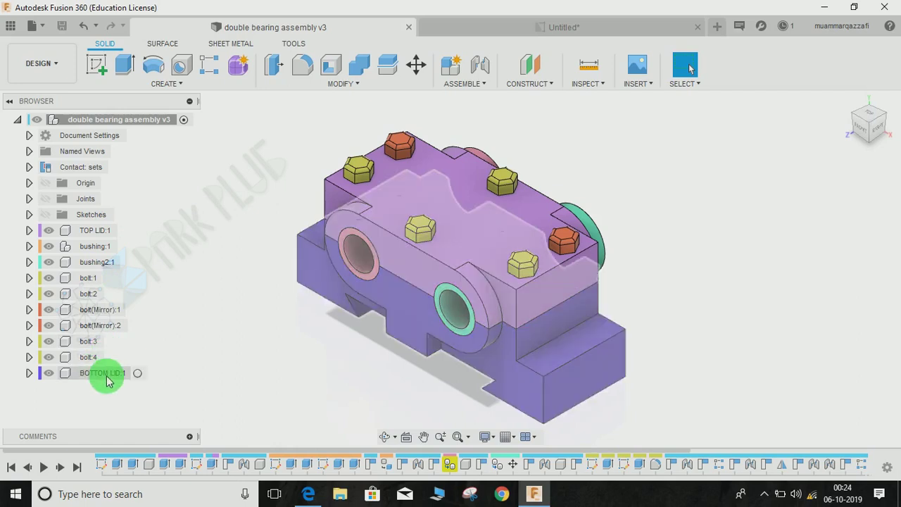
click(508, 30)
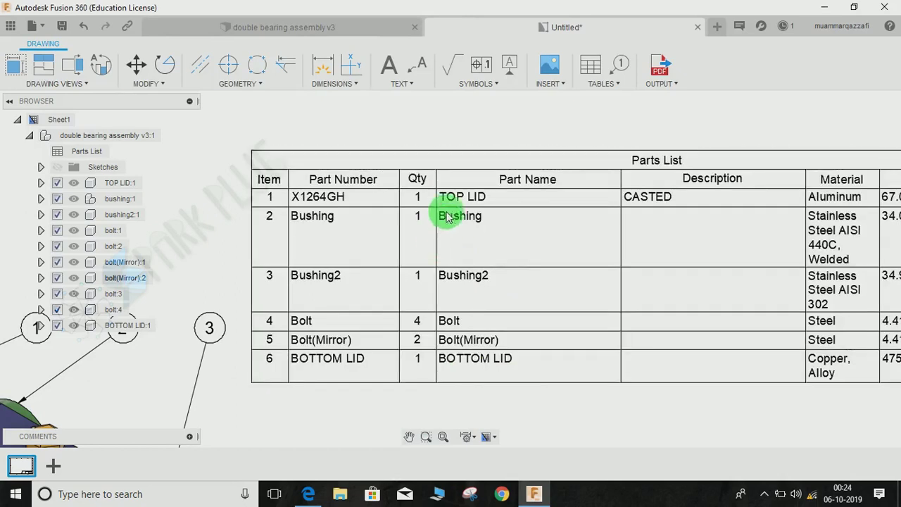
middle_drag(441, 197, 403, 193)
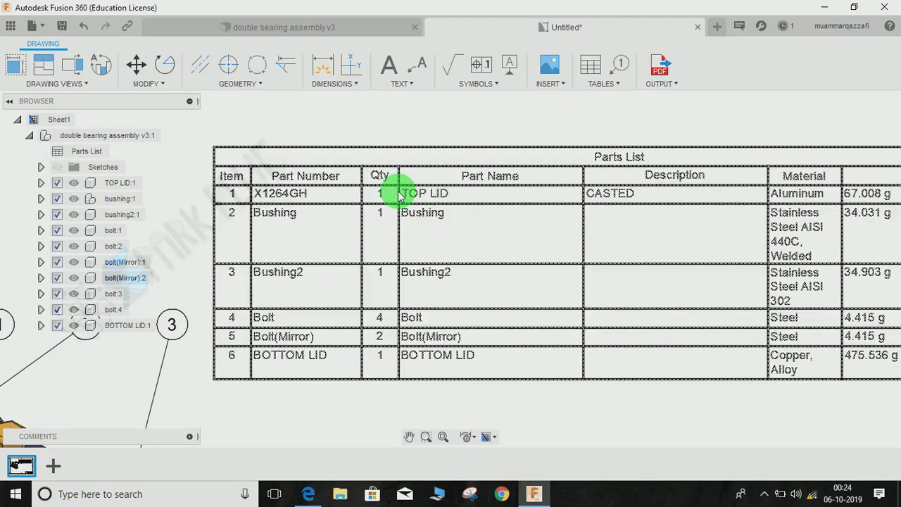
middle_drag(439, 223, 429, 262)
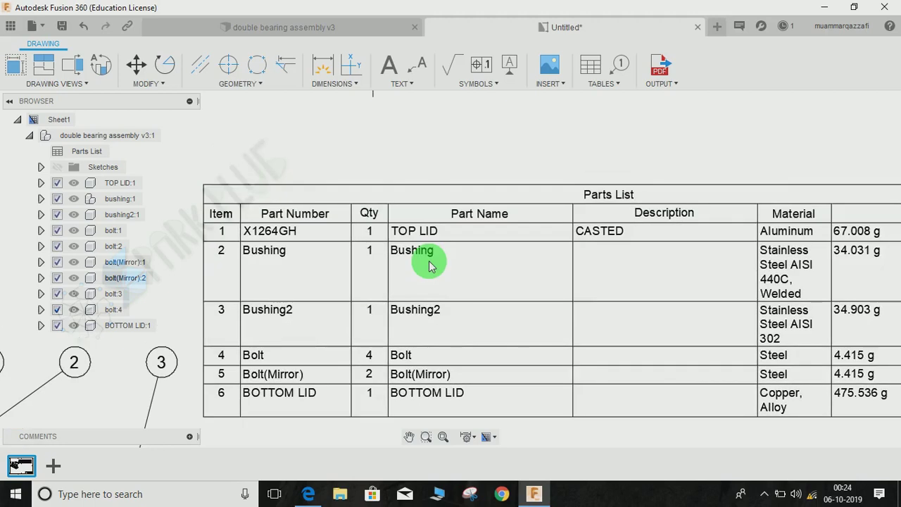
mouse_move(545, 263)
middle_down()
mouse_move(409, 253)
mouse_move(465, 248)
middle_up()
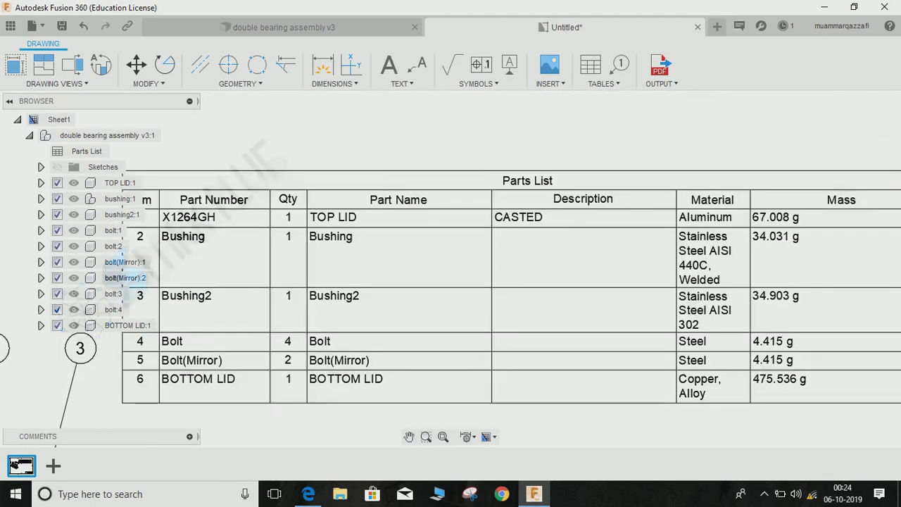
middle_drag(864, 166, 821, 137)
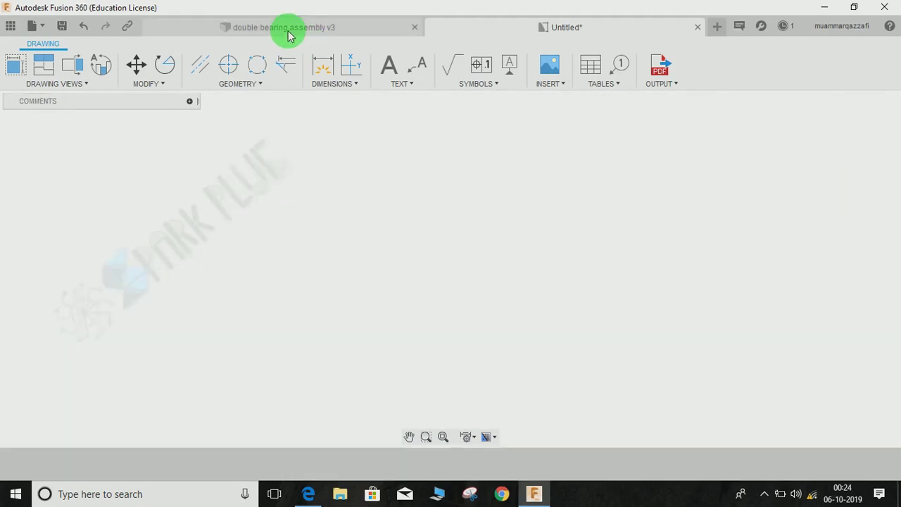
Open the physical material settings of the TOP LID component in the design and browse the metals in the Fusion 360 Material Library
click(304, 28)
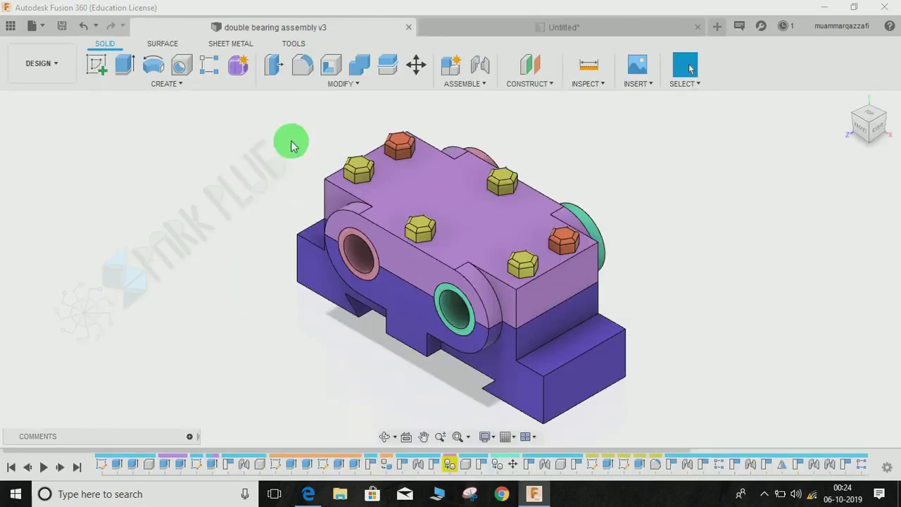
click(92, 232)
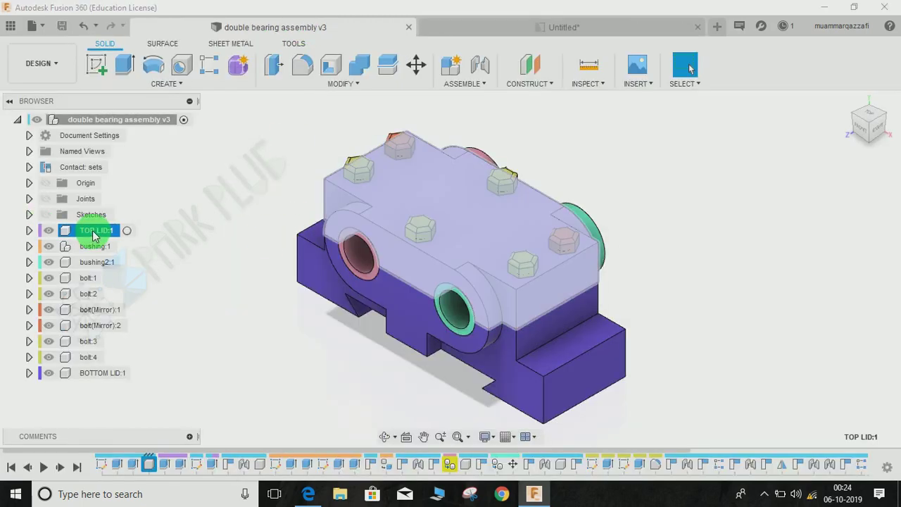
right_click(85, 238)
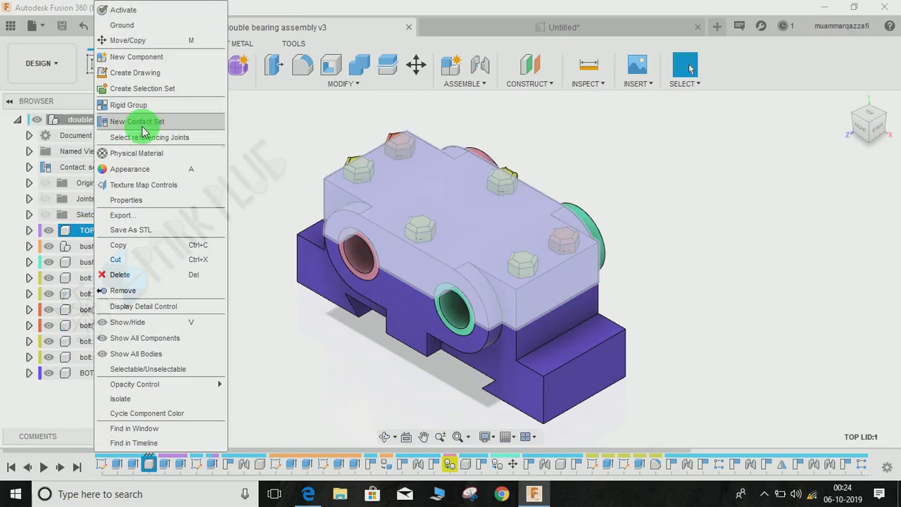
click(141, 155)
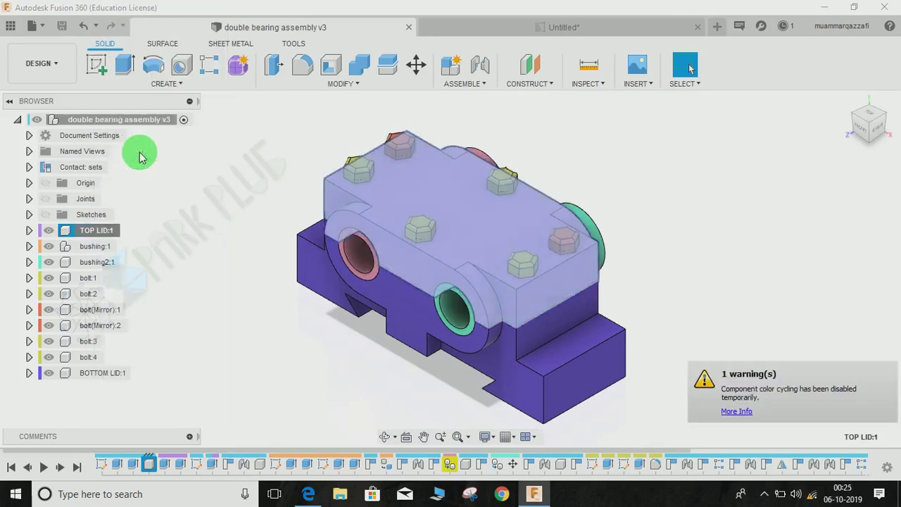
click(542, 260)
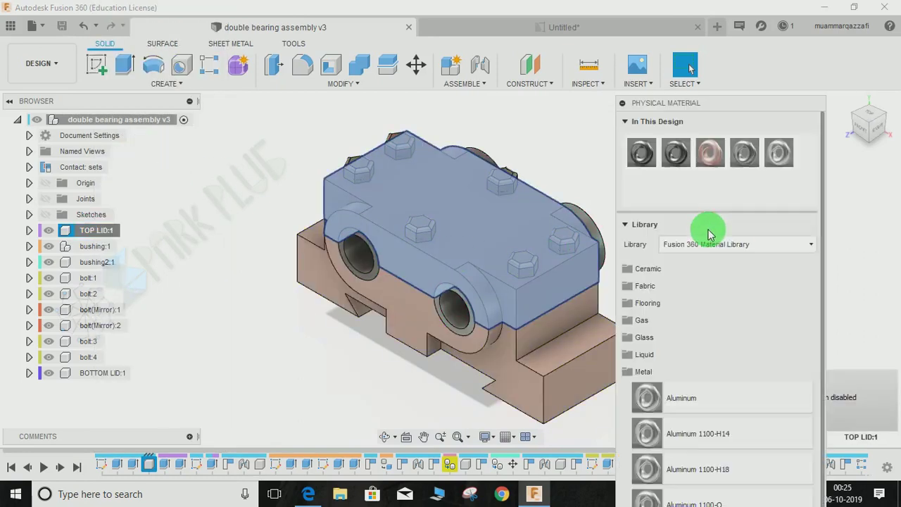
scroll(698, 416, down, 6)
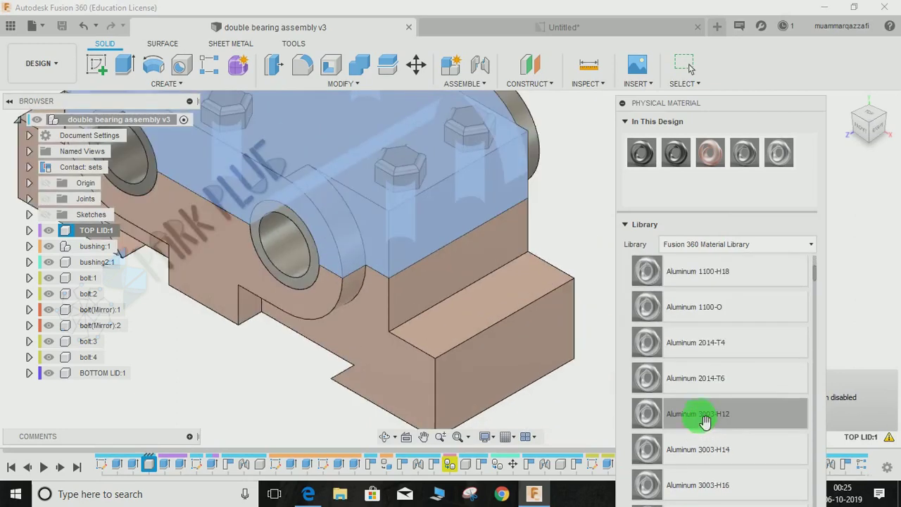
scroll(691, 428, up, 6)
scroll(706, 431, down, 5)
scroll(706, 431, down, 3)
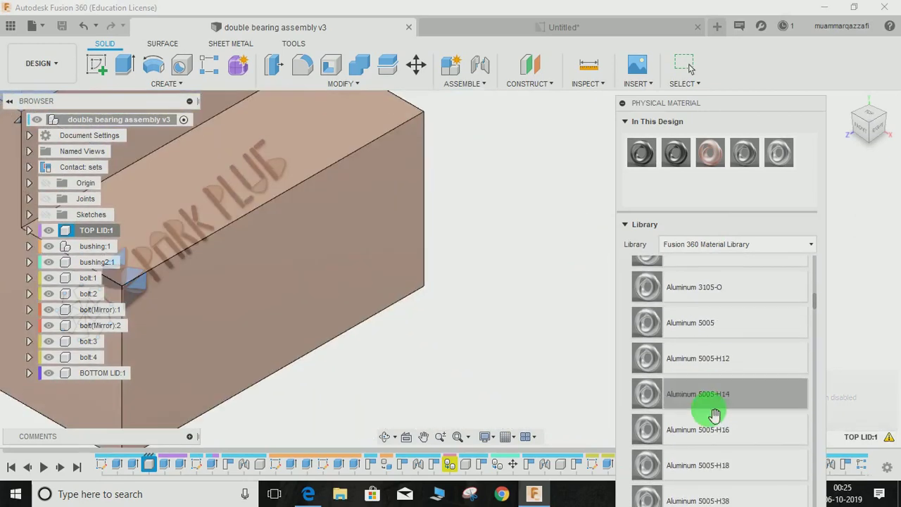
scroll(709, 412, up, 8)
drag(715, 421, 424, 280)
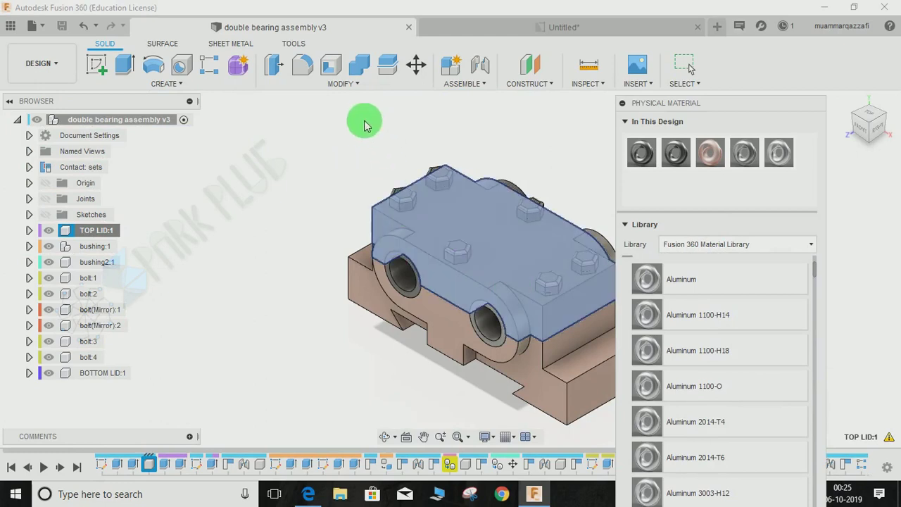
key(Escape)
Return to the drawing and examine the Material and Description columns of the parts list
click(573, 28)
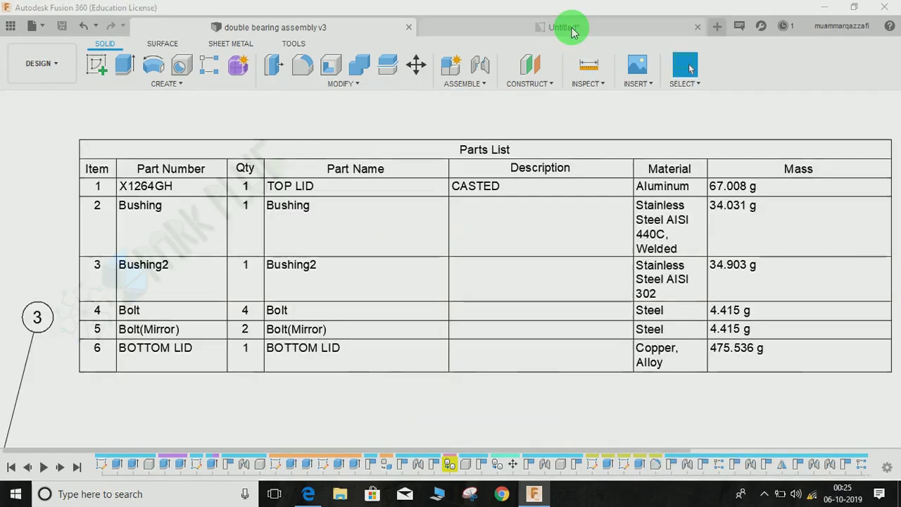
click(639, 195)
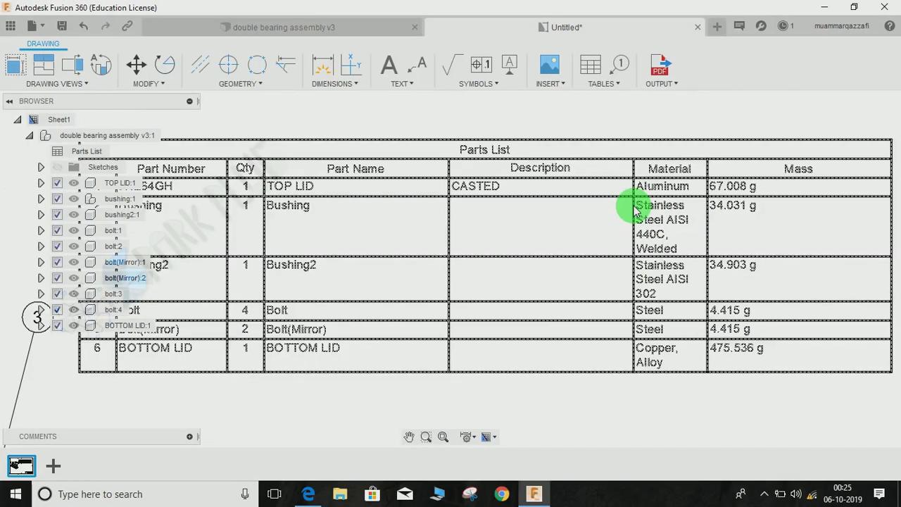
click(376, 44)
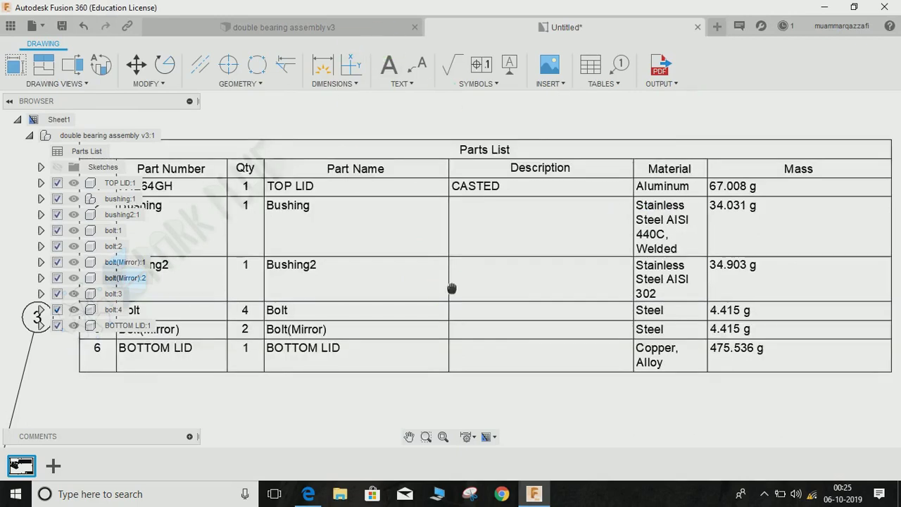
middle_drag(452, 288, 533, 312)
click(574, 220)
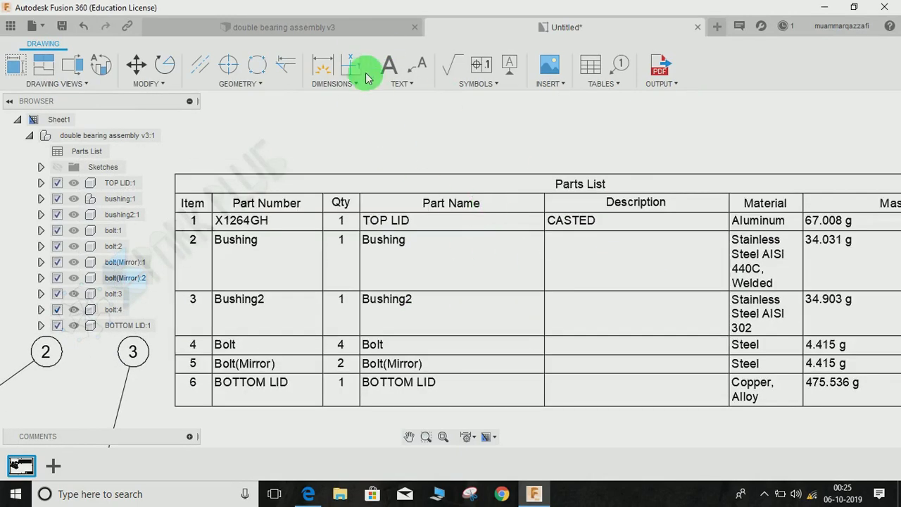
In the assembly design, set the BOTTOM LID component's part number to 3753893RH and its description to CAST AND MILLED
click(302, 30)
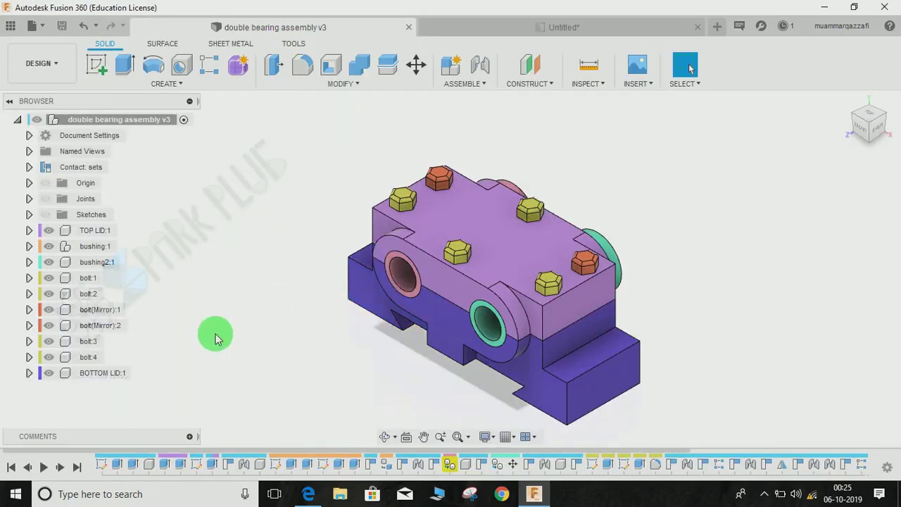
click(100, 373)
right_click(98, 379)
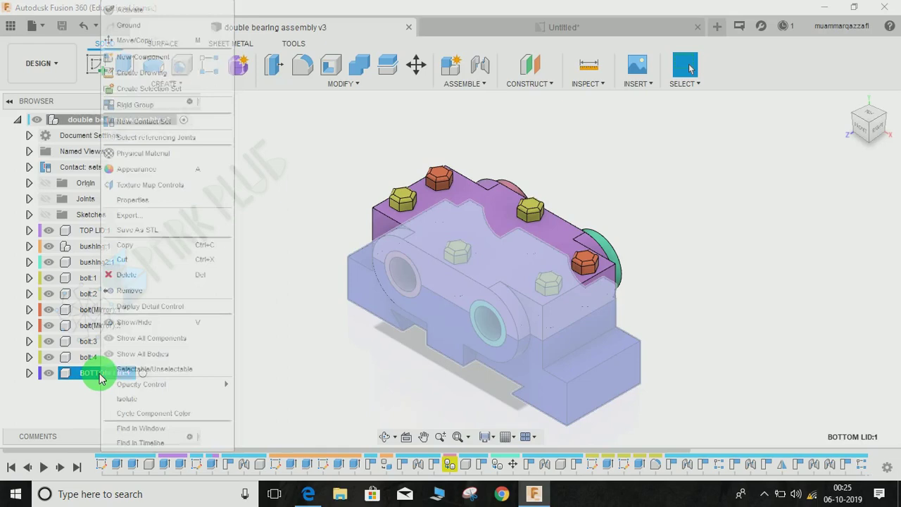
click(165, 203)
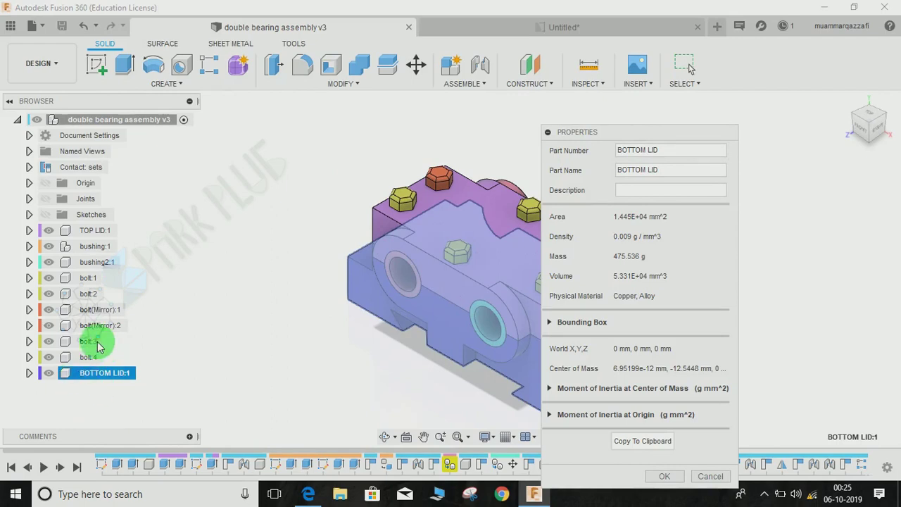
click(672, 152)
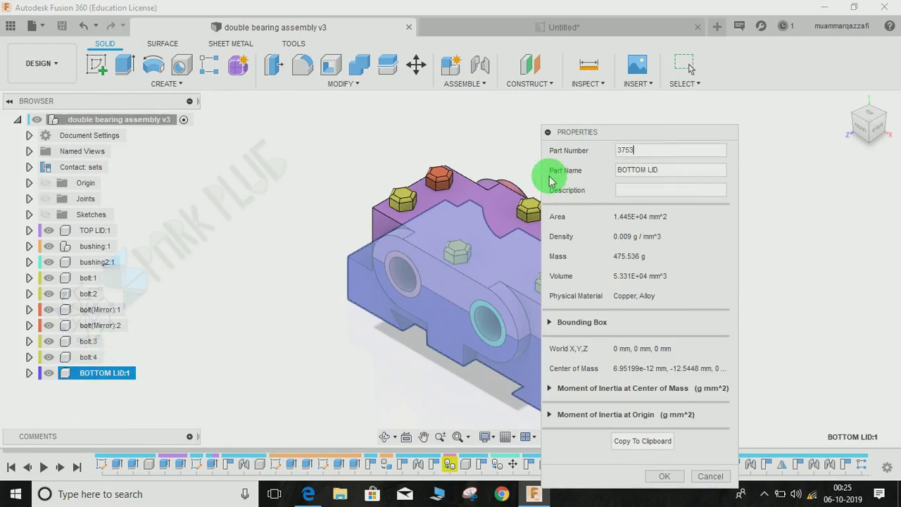
click(646, 194)
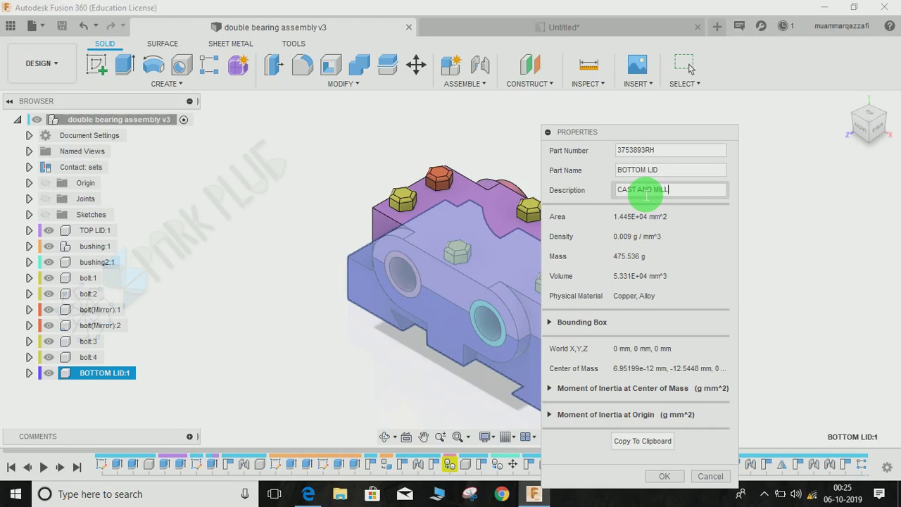
text(D)
drag(620, 132, 638, 65)
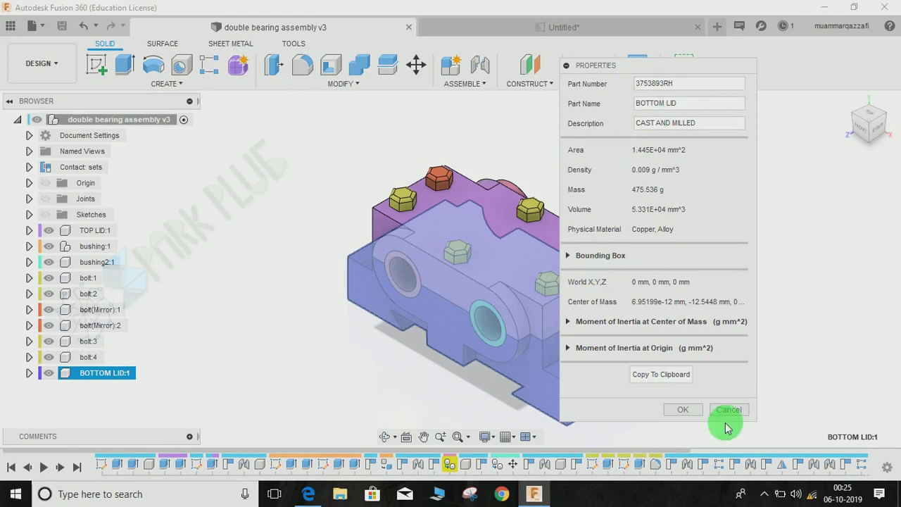
click(703, 412)
click(339, 206)
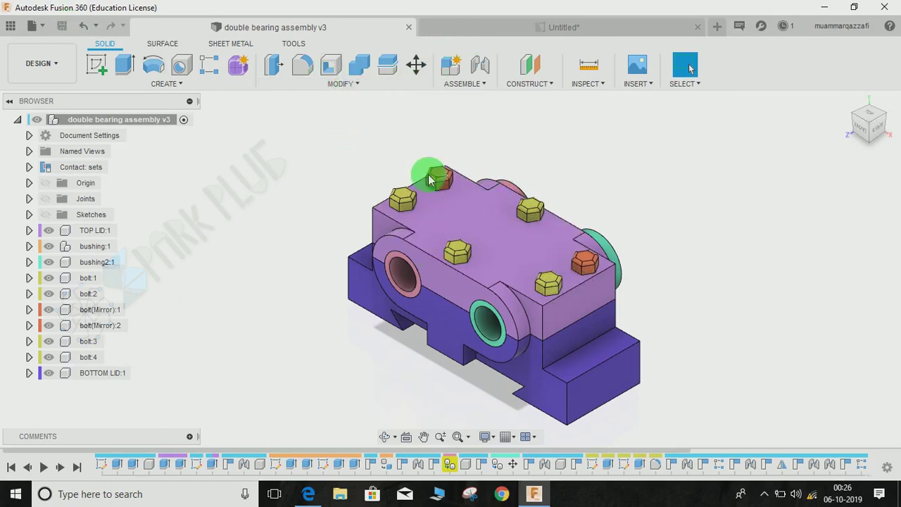
middle_drag(382, 155, 354, 156)
Check the BOTTOM LID row of the drawing's parts list for the edited part number and description, along with its material and mass
click(591, 30)
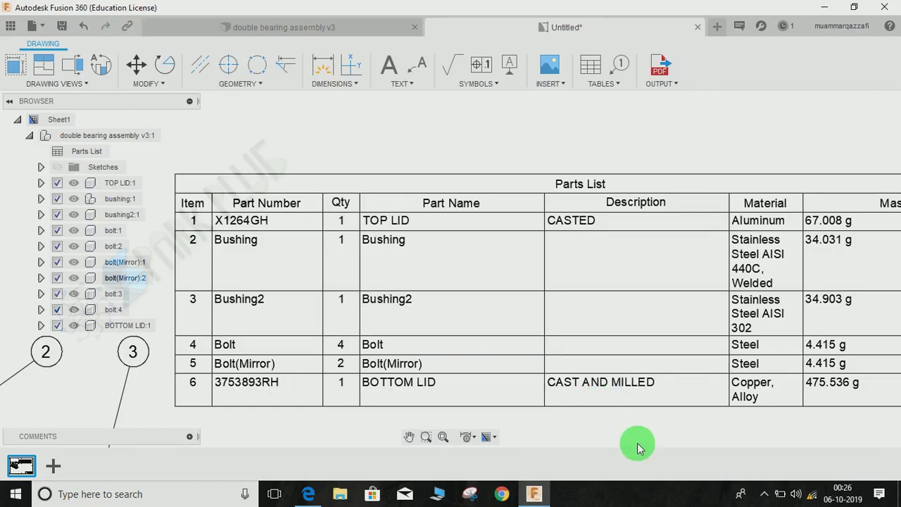
middle_drag(312, 444, 304, 402)
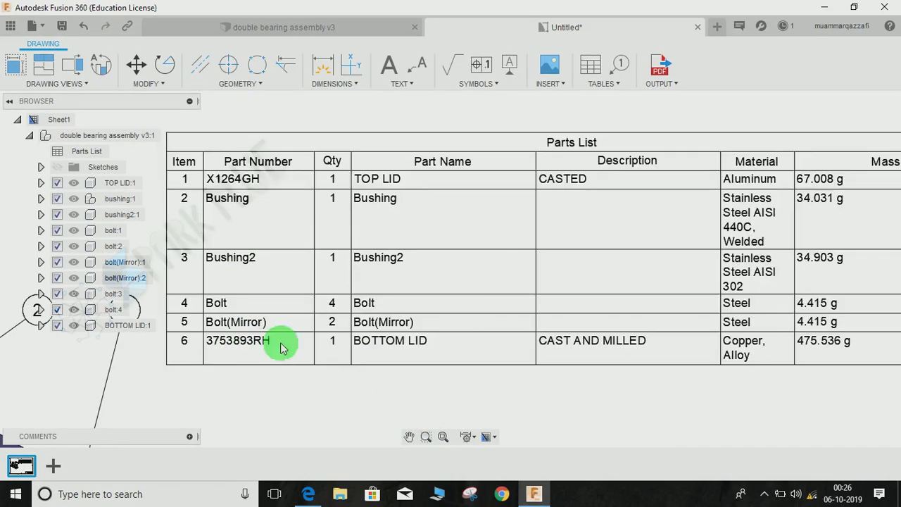
click(232, 354)
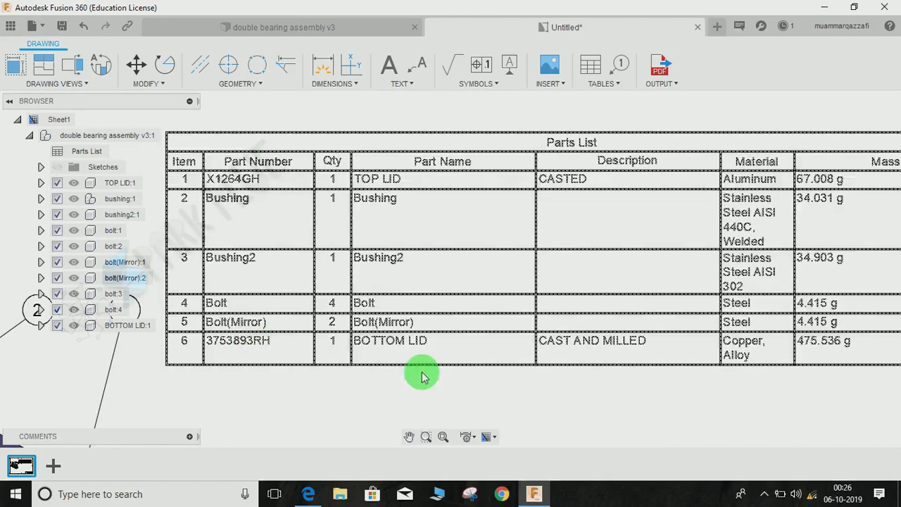
middle_drag(641, 262, 598, 306)
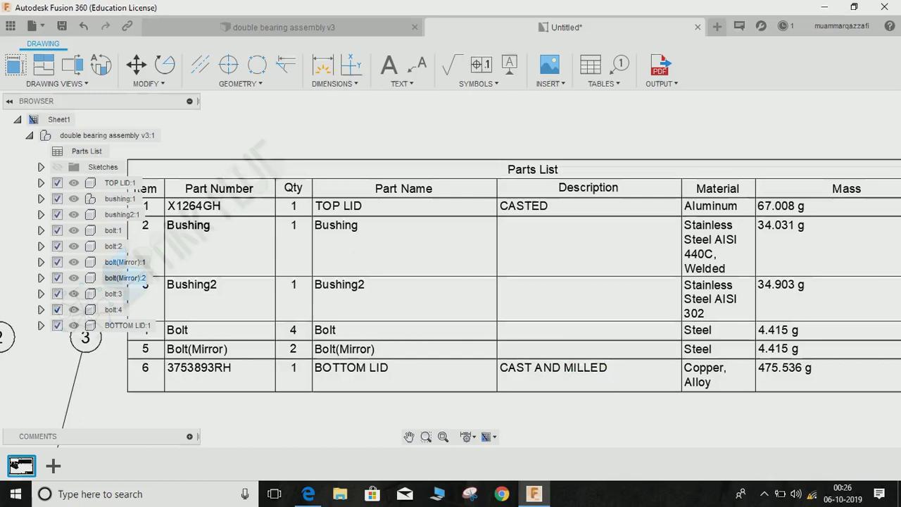
middle_drag(682, 360, 591, 372)
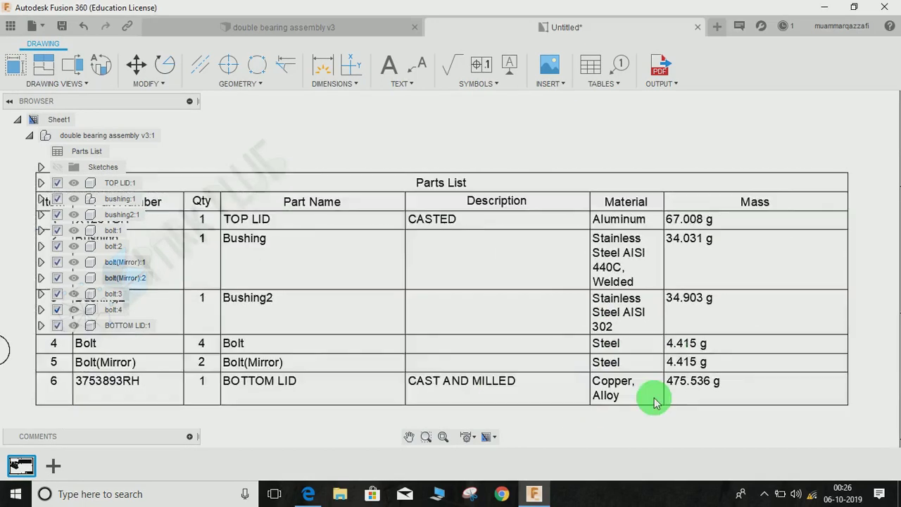
middle_drag(600, 267, 573, 258)
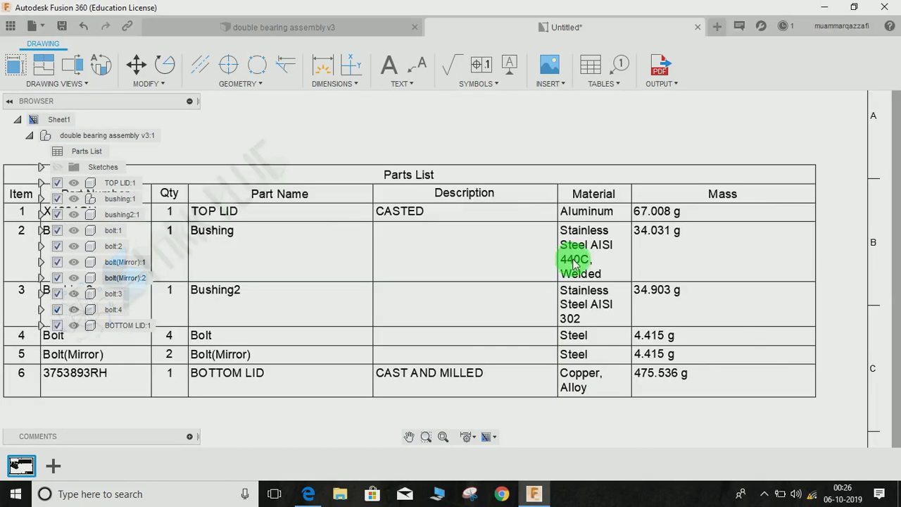
mouse_move(674, 213)
middle_down()
mouse_move(725, 180)
mouse_move(831, 157)
middle_up()
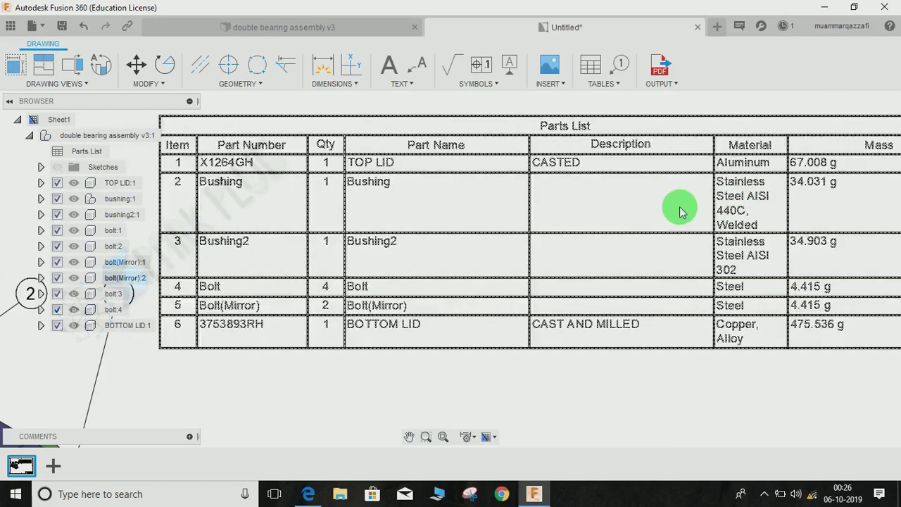
Widen the parts list's Material column by moving its border with the Description column about 21 mm towards Description
click(710, 202)
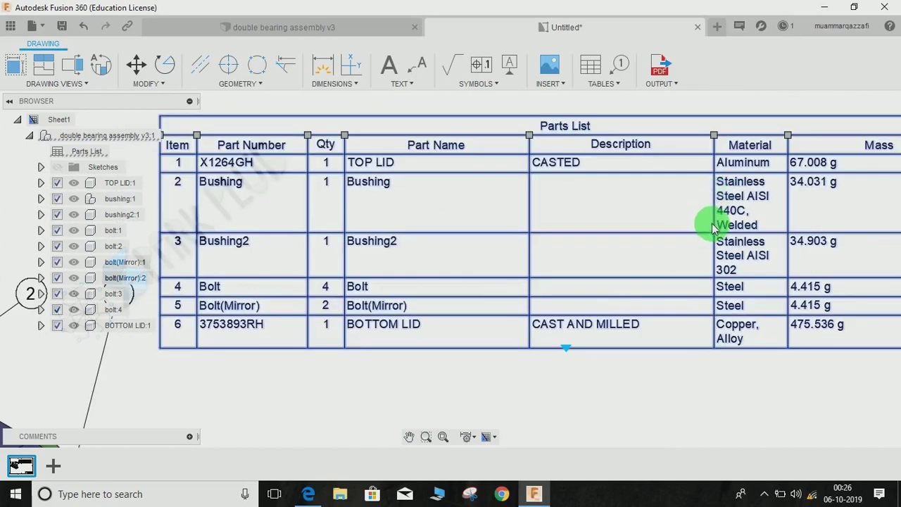
drag(715, 140, 662, 144)
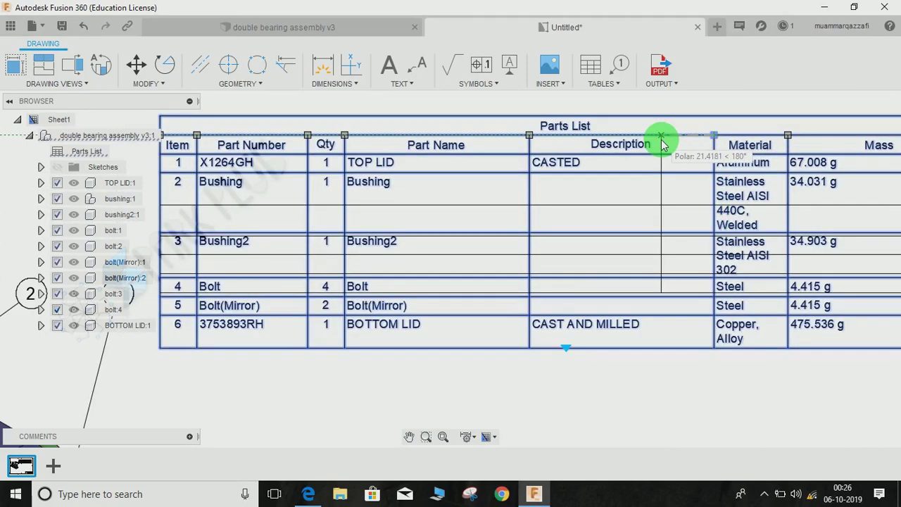
click(662, 140)
middle_drag(689, 295, 700, 358)
key(Escape)
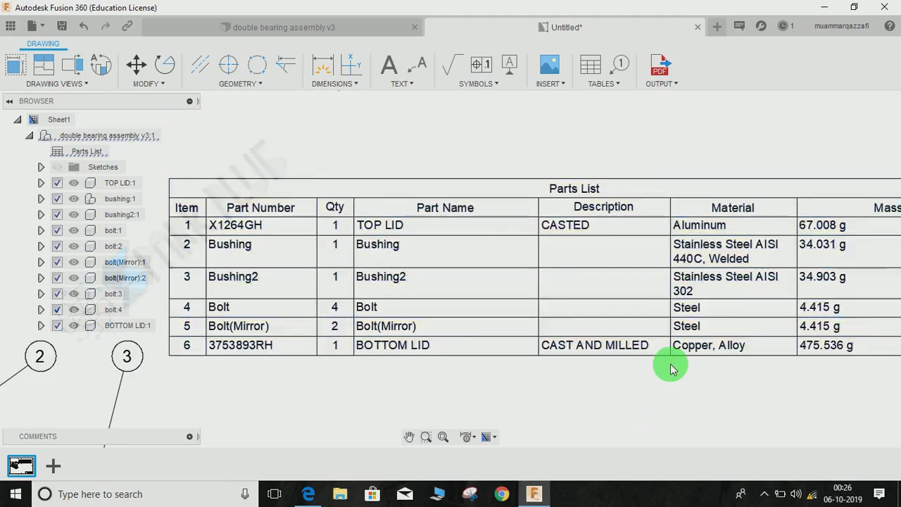
Try to narrow the parts list's Qty column by moving its border with Part Number towards Part Name
scroll(680, 363, up, 2)
scroll(563, 363, down, 2)
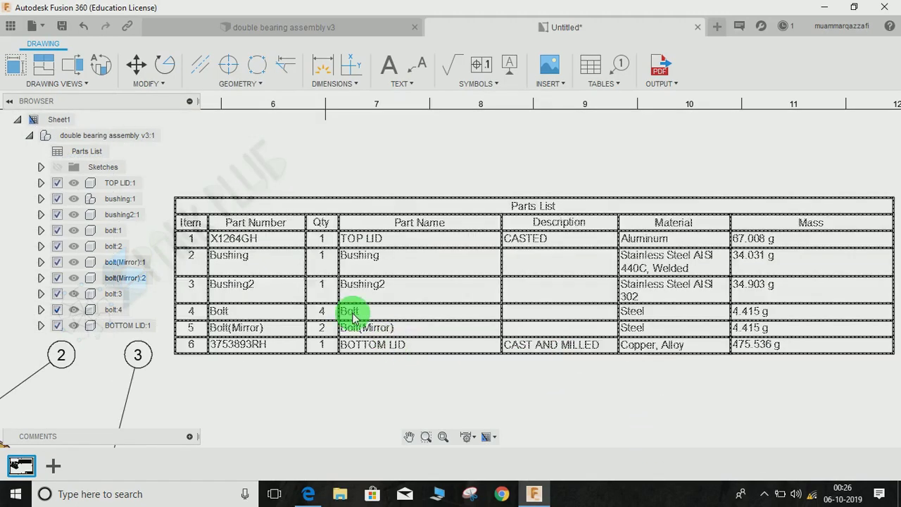
click(304, 253)
click(288, 215)
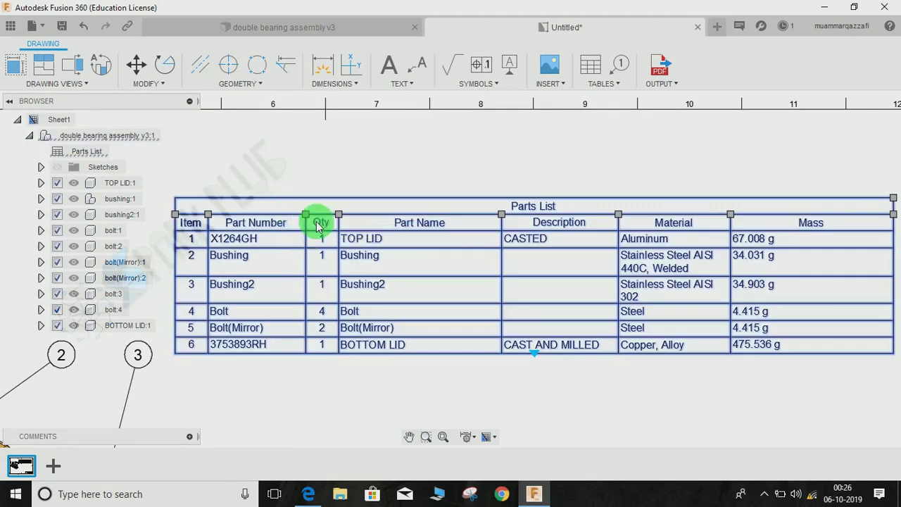
click(324, 194)
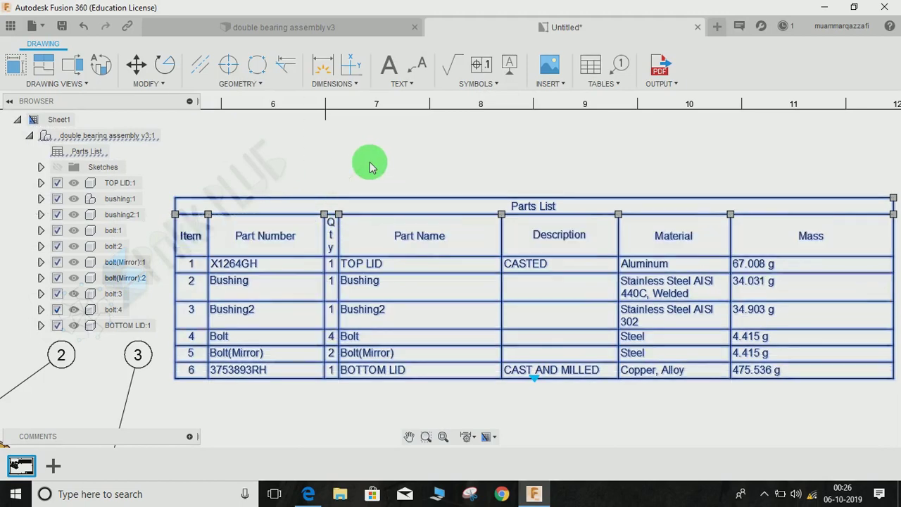
Widen the Qty column by moving its border with Part Number about 7 mm towards Part Number
scroll(372, 169, up, 3)
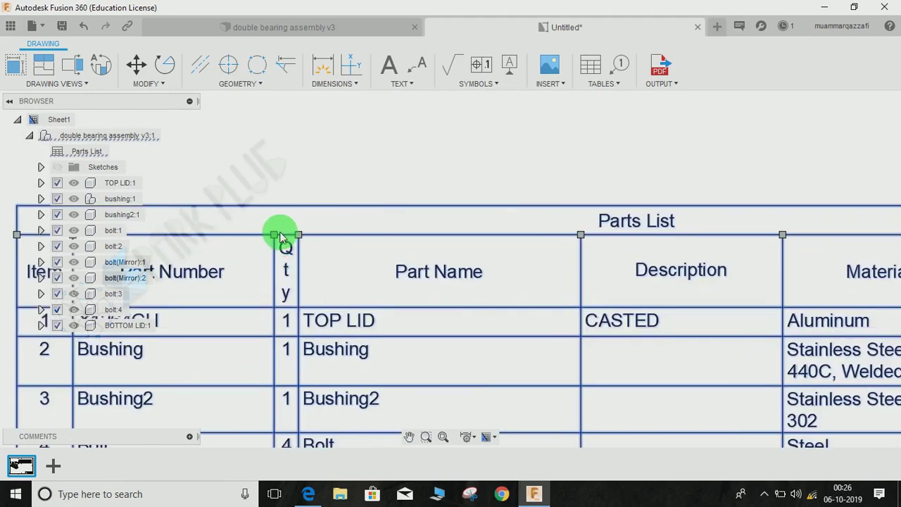
click(275, 235)
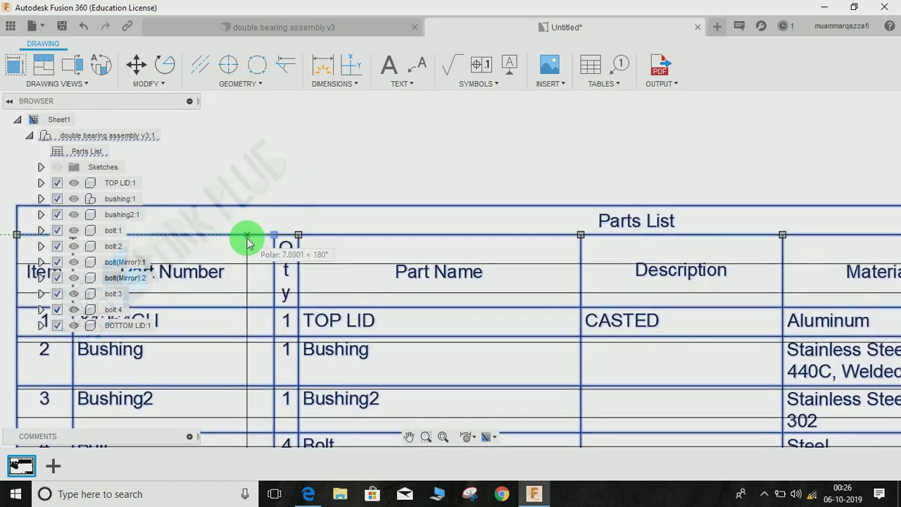
click(247, 236)
scroll(373, 256, down, 5)
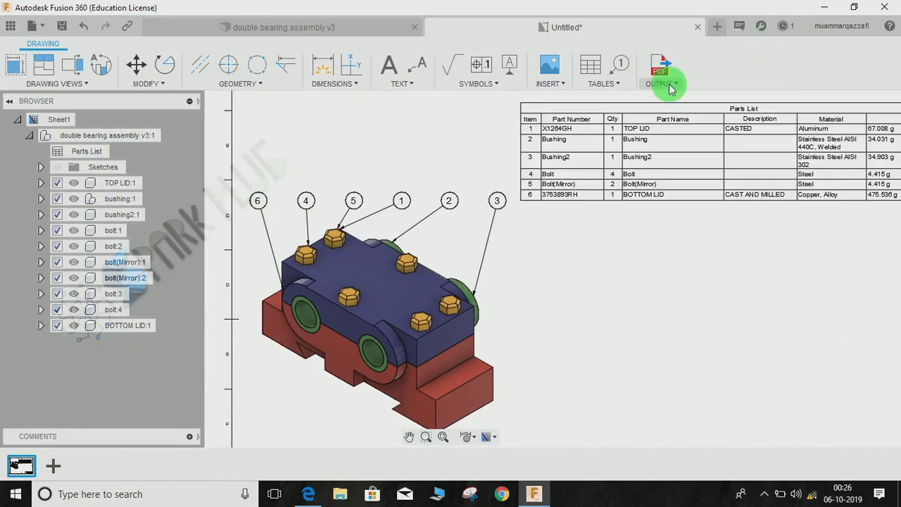
Compare the six balloon numbers on the isometric view with the item rows of the parts list
click(662, 83)
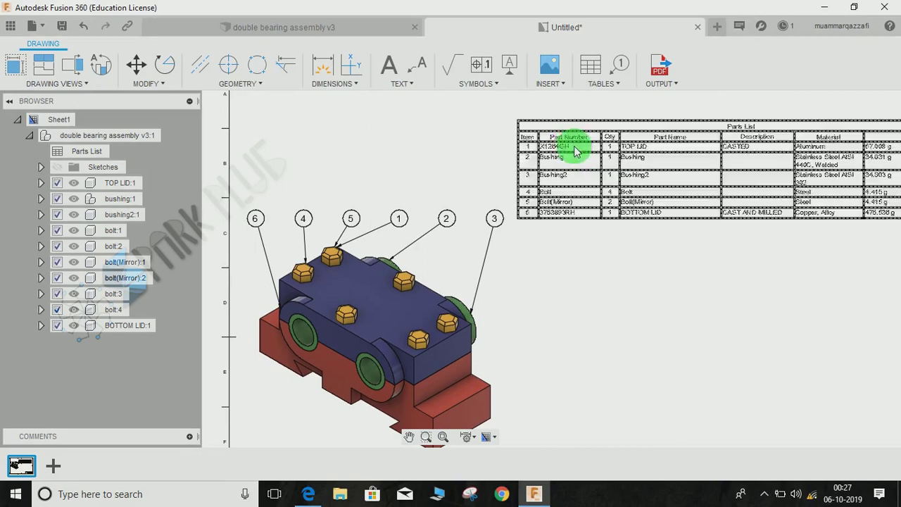
scroll(521, 239, up, 4)
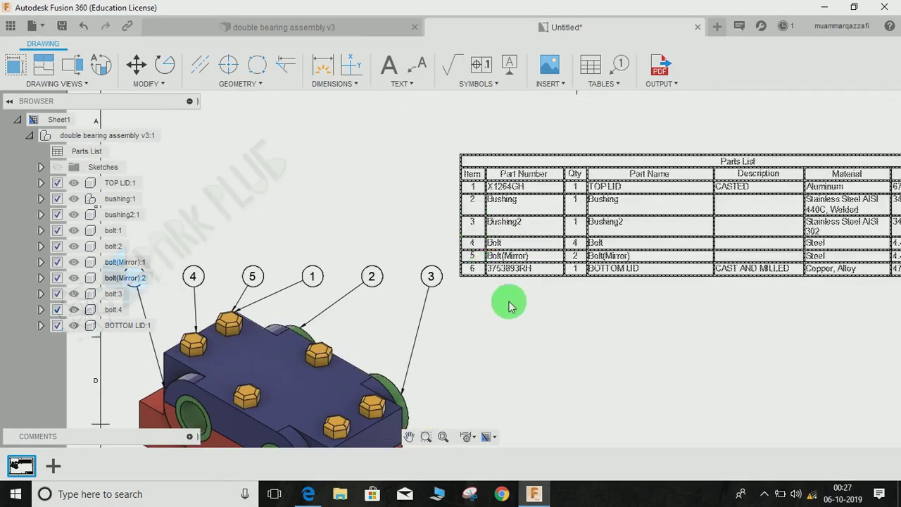
scroll(528, 285, up, 3)
middle_drag(535, 283, 487, 313)
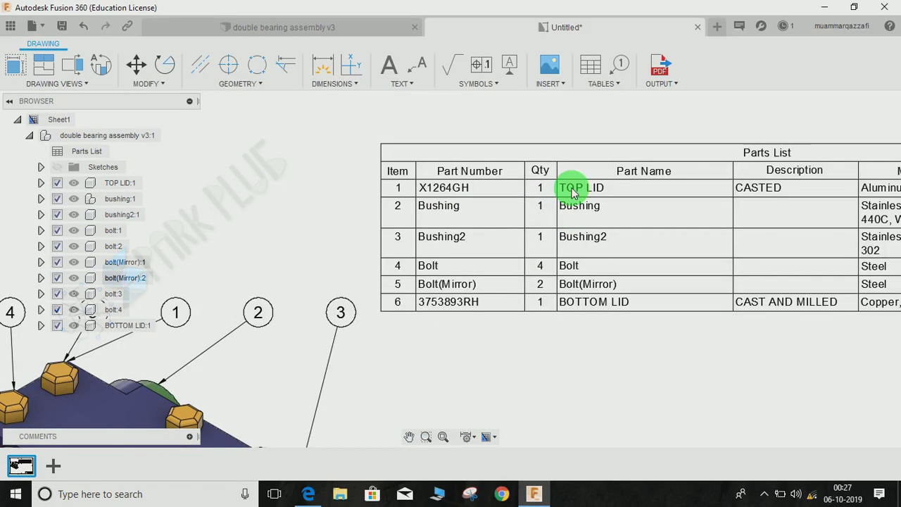
scroll(601, 213, up, 2)
scroll(583, 227, down, 3)
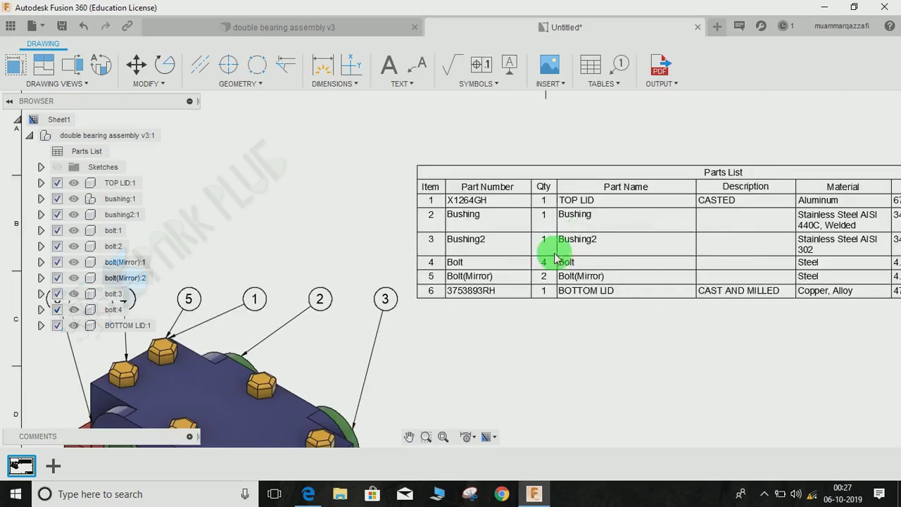
middle_drag(497, 286, 636, 167)
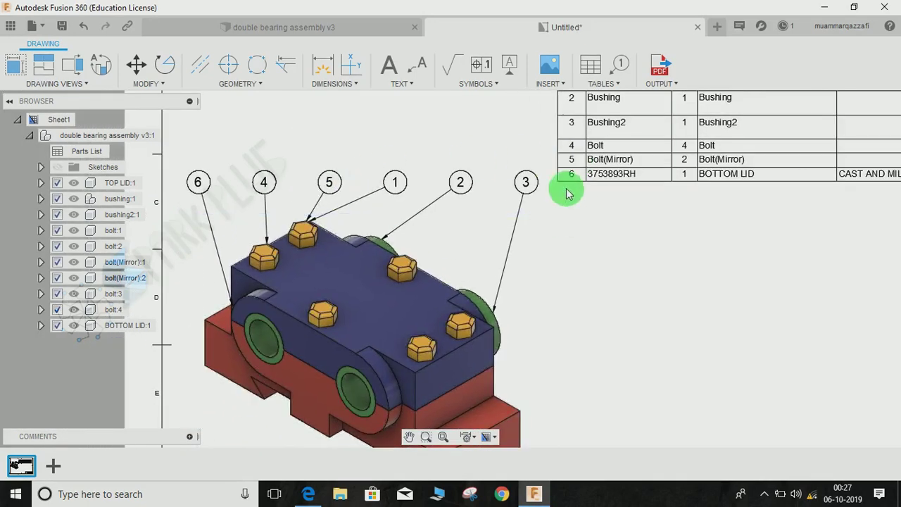
middle_drag(332, 189, 323, 208)
middle_drag(462, 252, 463, 241)
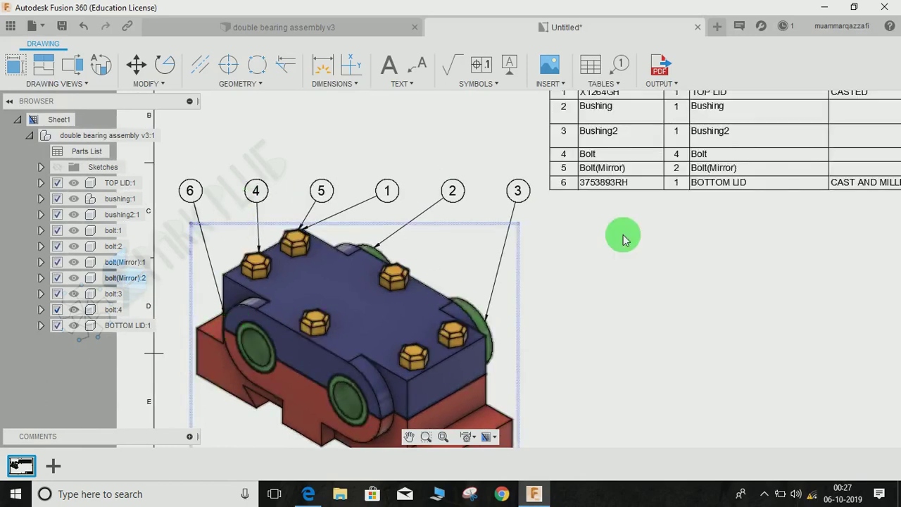
middle_drag(627, 231, 616, 324)
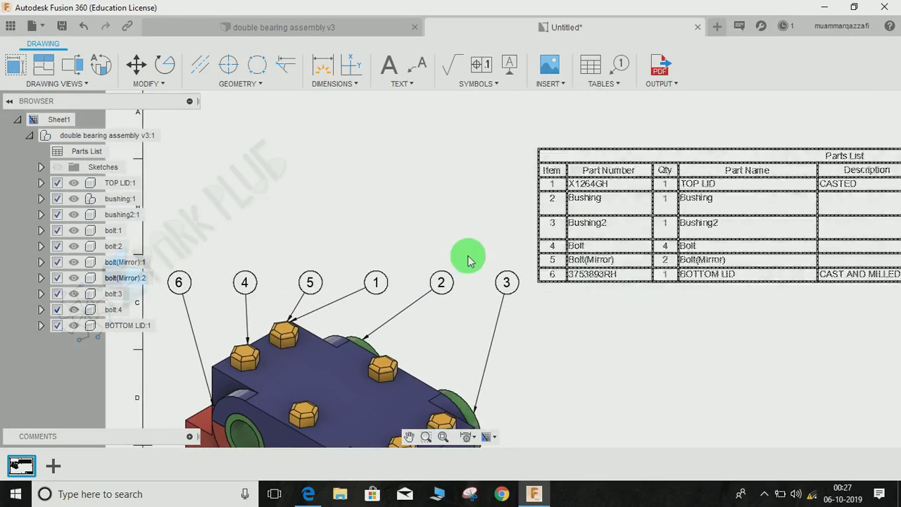
middle_drag(451, 317, 471, 183)
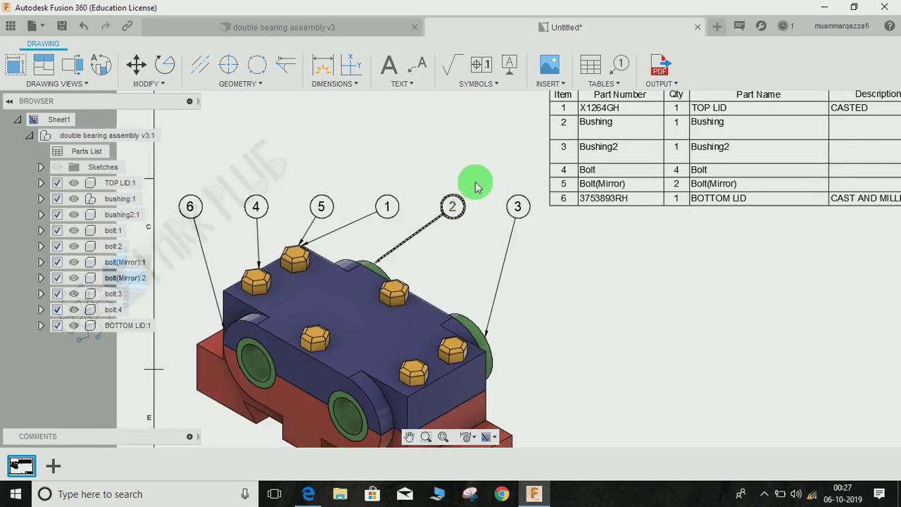
click(599, 85)
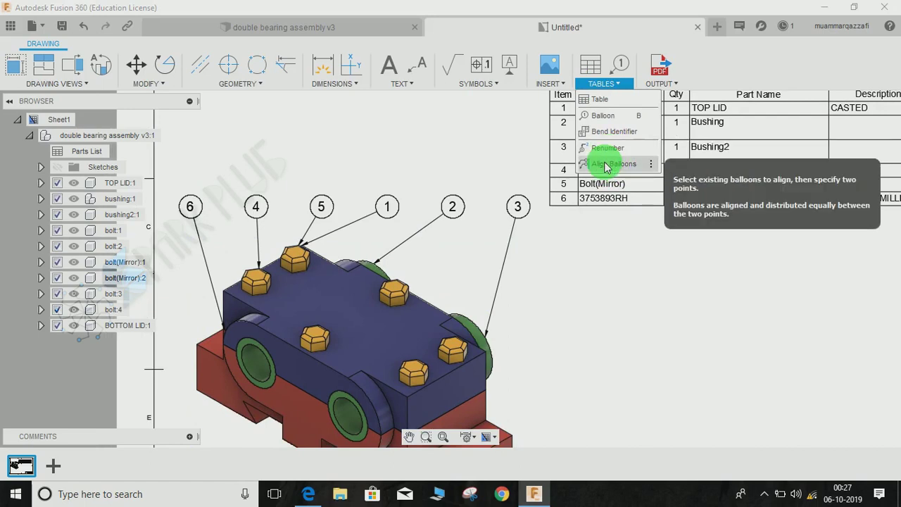
click(607, 165)
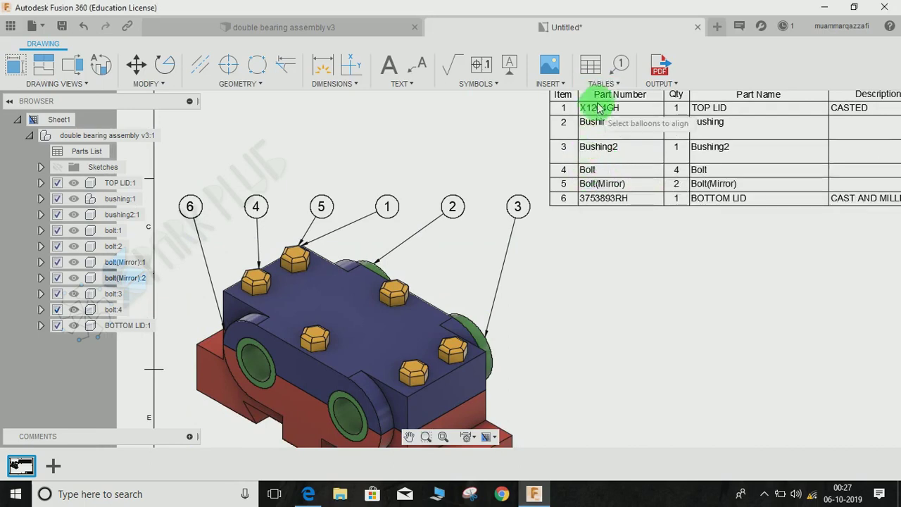
click(600, 84)
click(601, 85)
Start renumbering the balloons from 1, assigning number 1 to the BOTTOM LID balloon
click(604, 82)
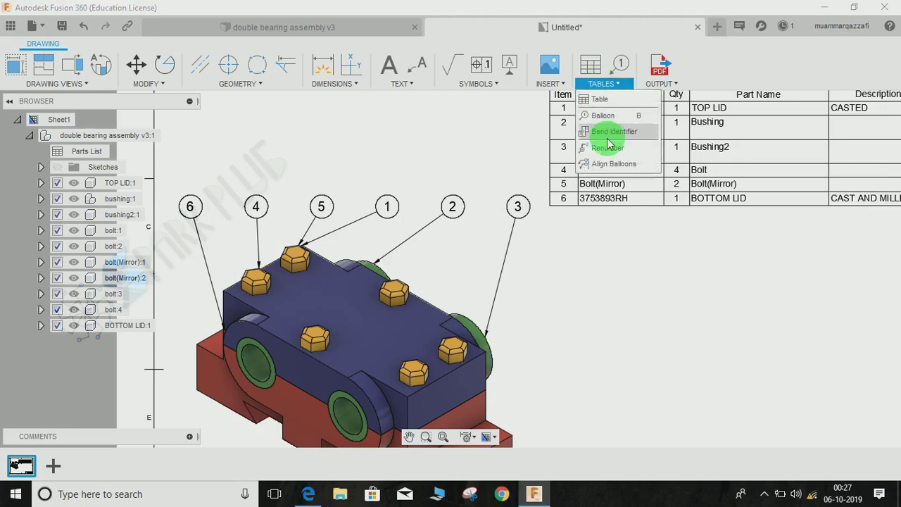
click(610, 150)
mouse_move(624, 288)
middle_down()
mouse_move(620, 242)
mouse_move(591, 272)
middle_up()
scroll(617, 243, up, 2)
scroll(617, 245, down, 2)
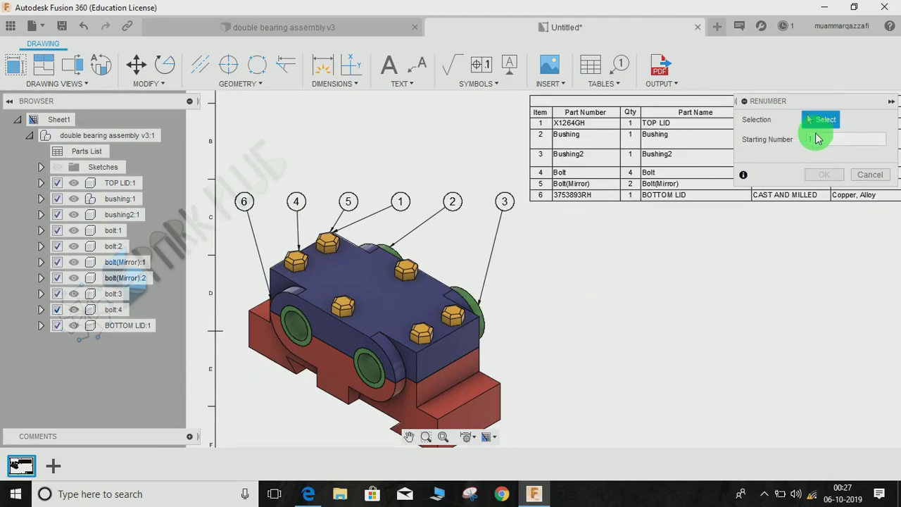
click(824, 141)
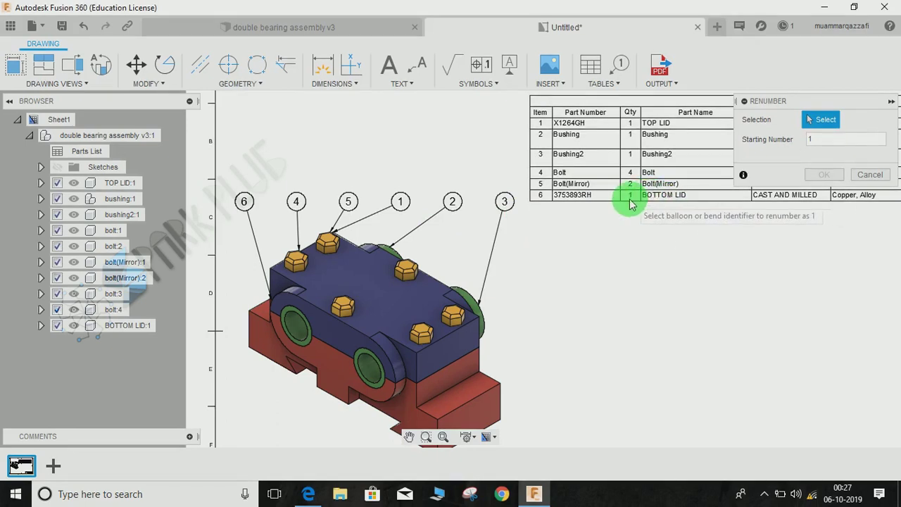
click(243, 201)
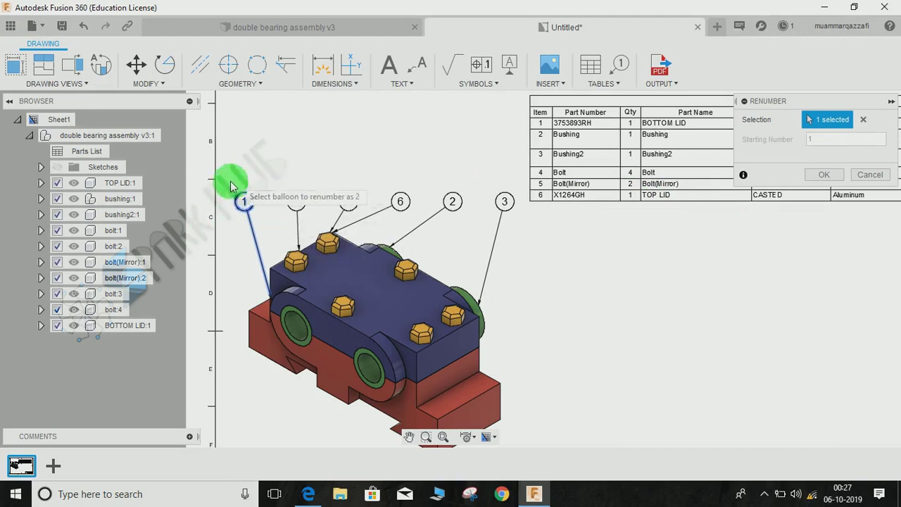
Renumber the TOP LID balloon as 2, Bushing2 as 3, Bushing as 4, Bolt(Mirror) as 5 and Bolt as 6, and apply the renumbering
middle_drag(445, 239, 446, 256)
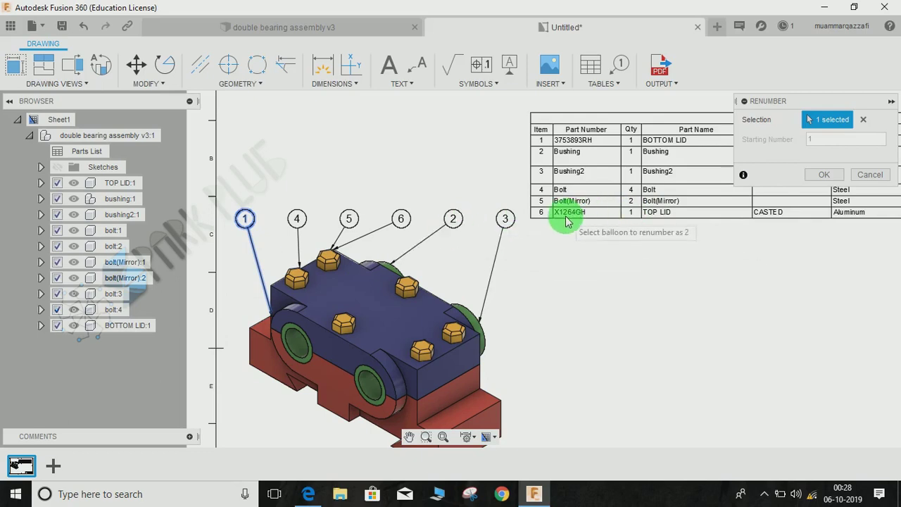
click(401, 218)
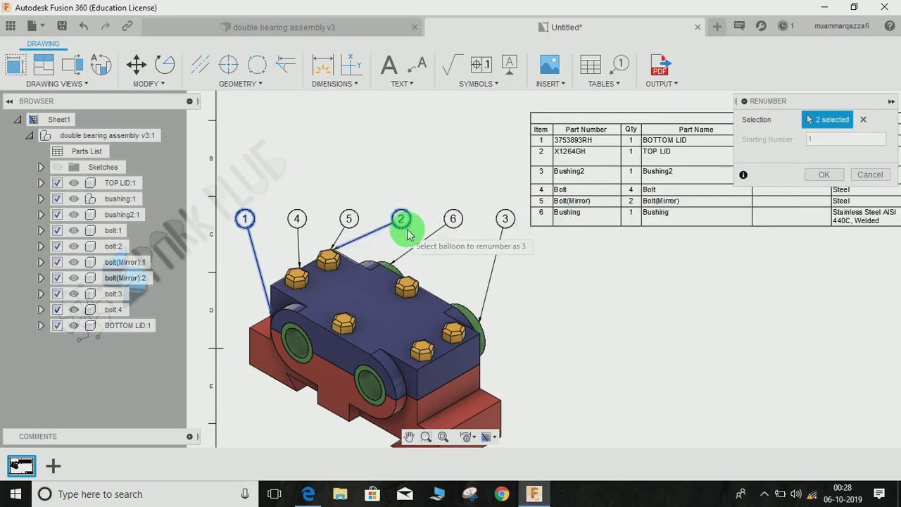
click(505, 220)
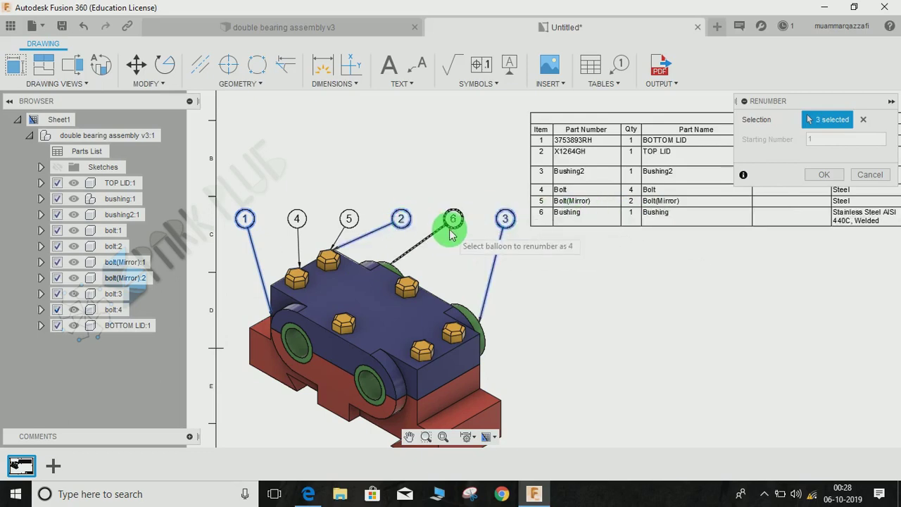
click(451, 222)
click(348, 218)
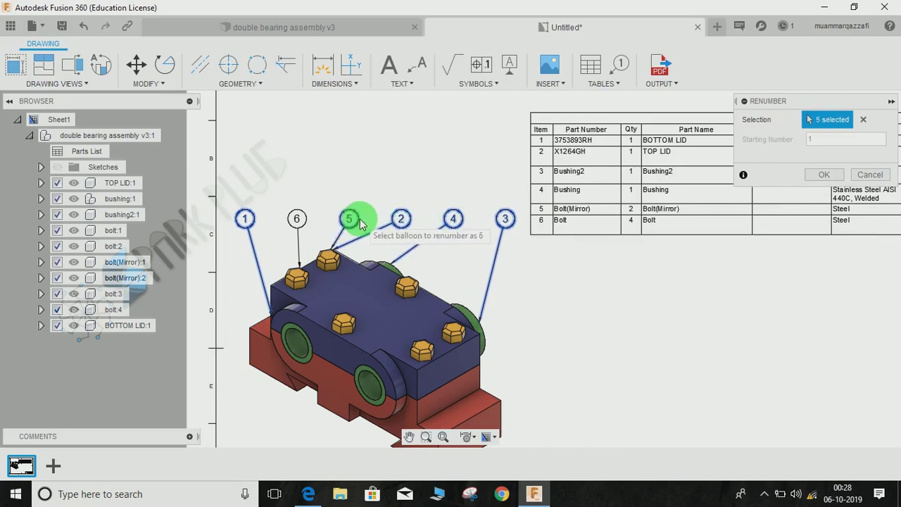
click(296, 219)
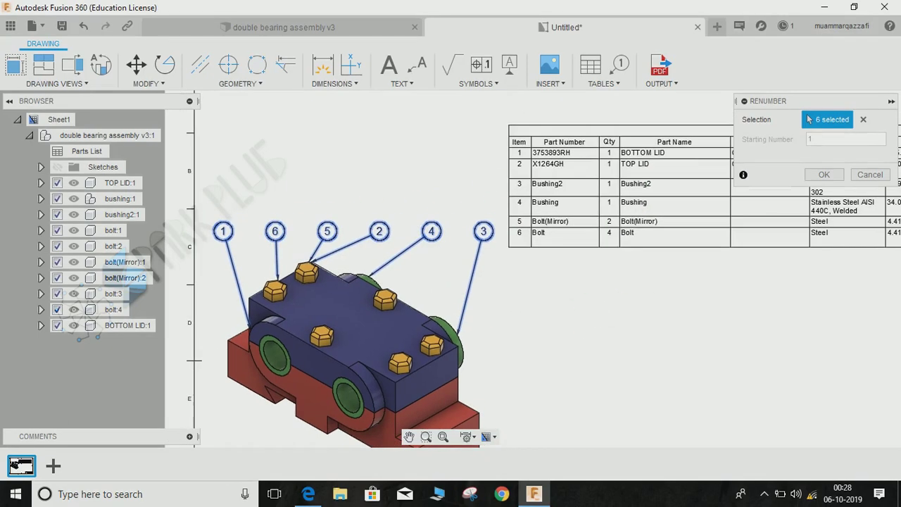
middle_drag(610, 308, 588, 321)
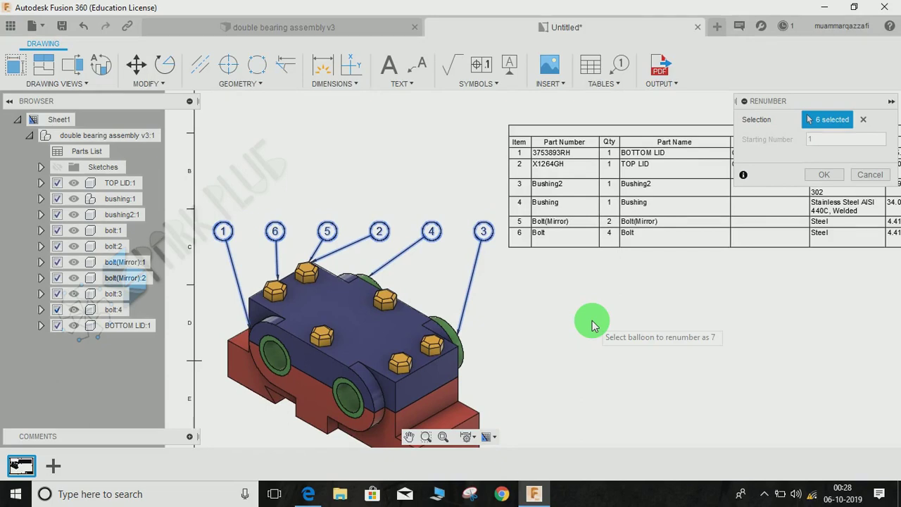
click(836, 179)
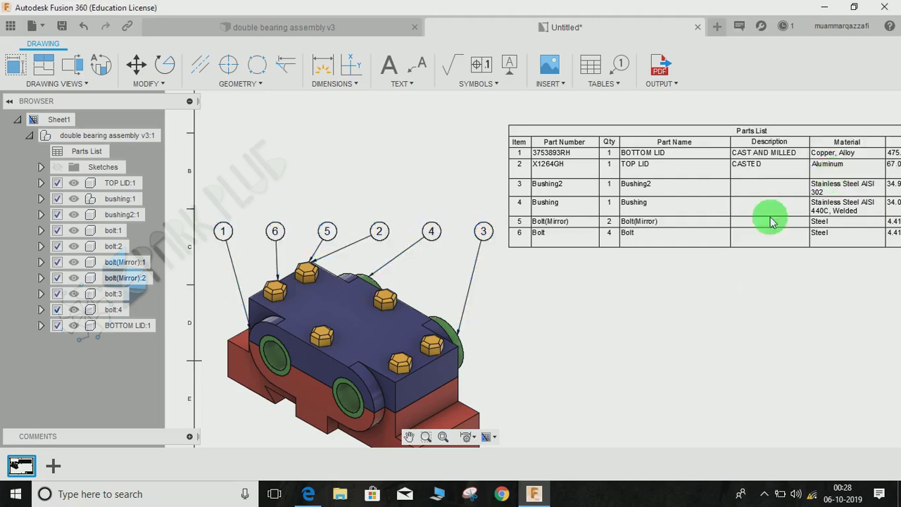
Move the Bushing2 balloon, number 3, out of the row into the open area beside the assembly, below the parts list
middle_drag(549, 342, 569, 317)
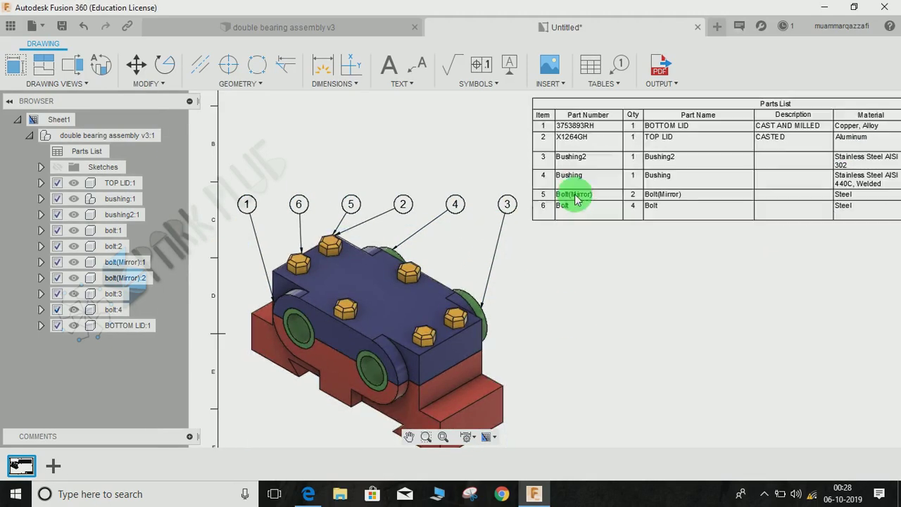
scroll(574, 190, up, 5)
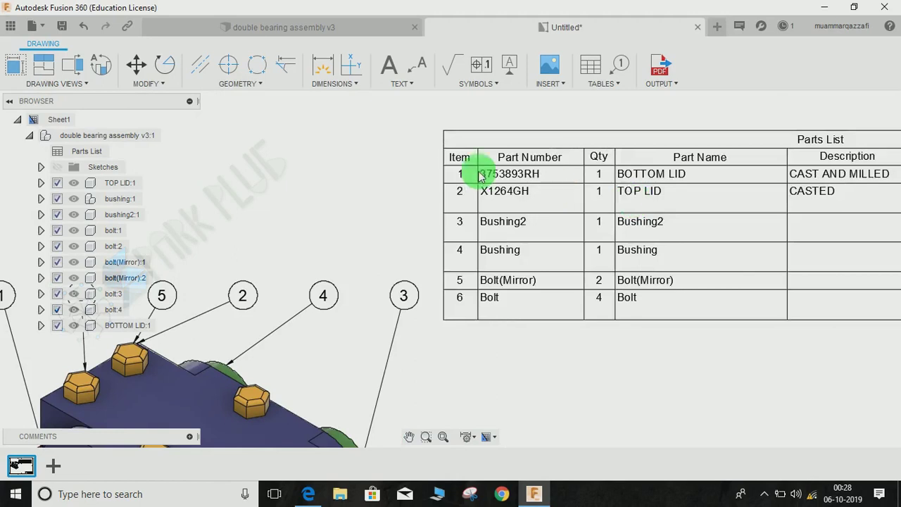
scroll(465, 165, down, 5)
middle_drag(519, 253, 520, 271)
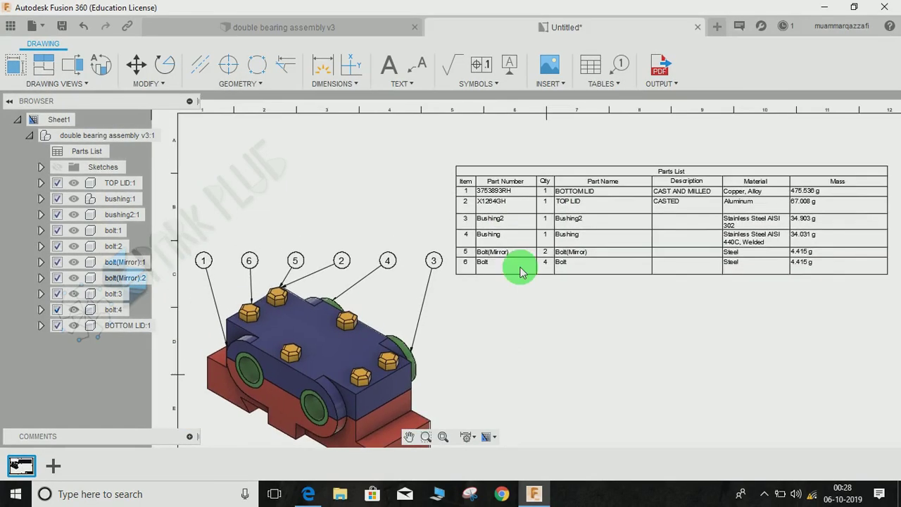
middle_drag(489, 312, 535, 269)
click(479, 219)
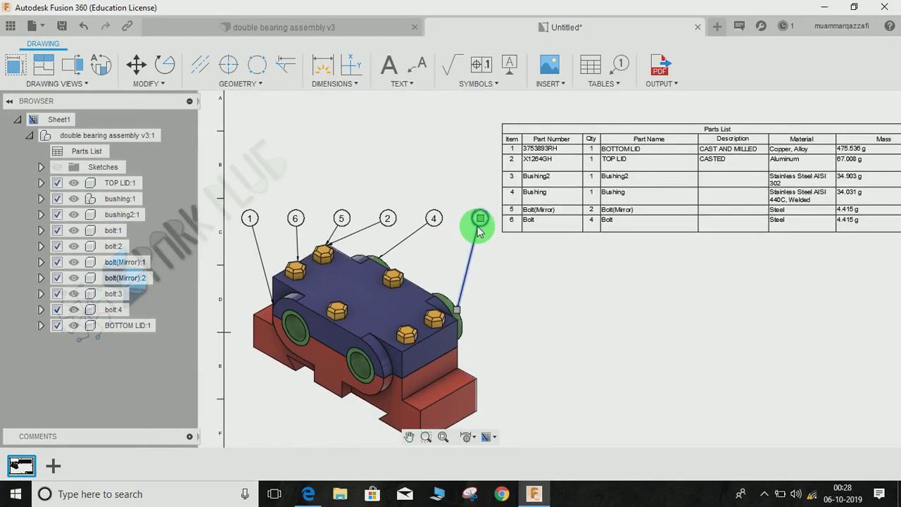
click(479, 218)
click(539, 275)
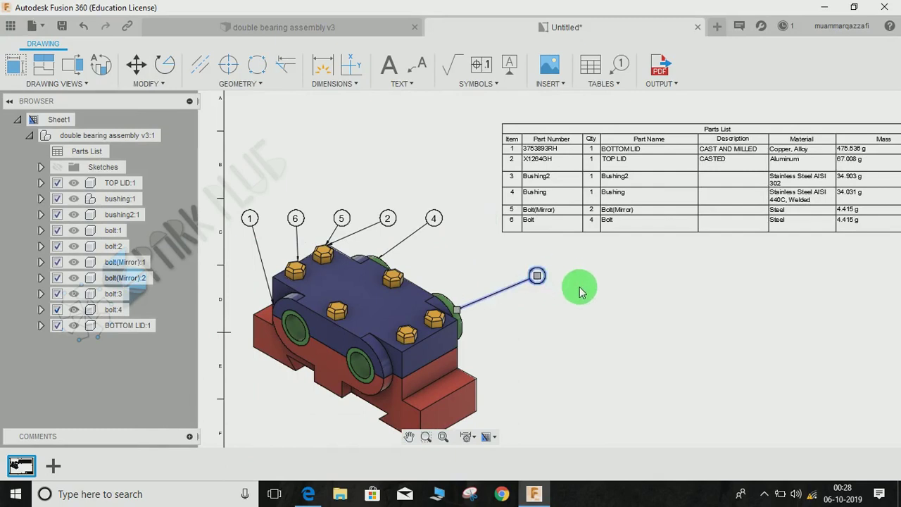
Try to relocate the arrow tip of balloon 3's leader to another point on the assembly view
scroll(575, 283, up, 3)
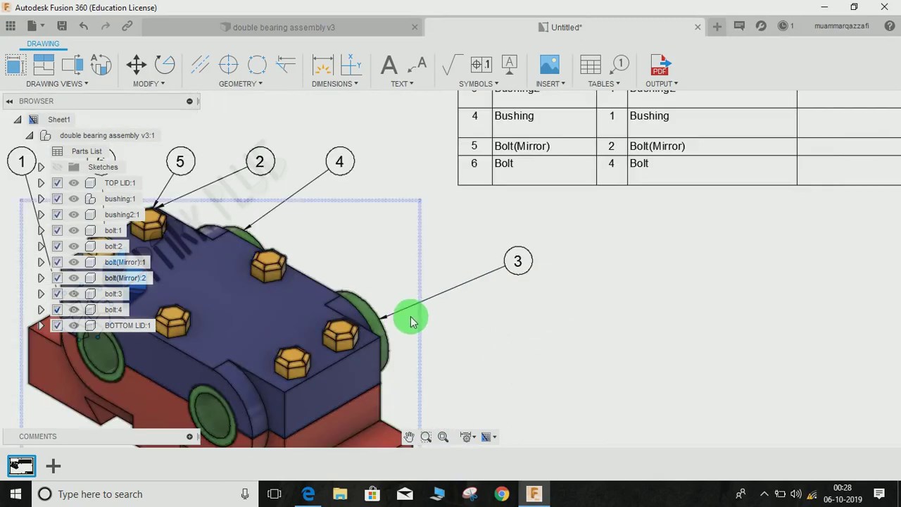
click(386, 311)
click(380, 316)
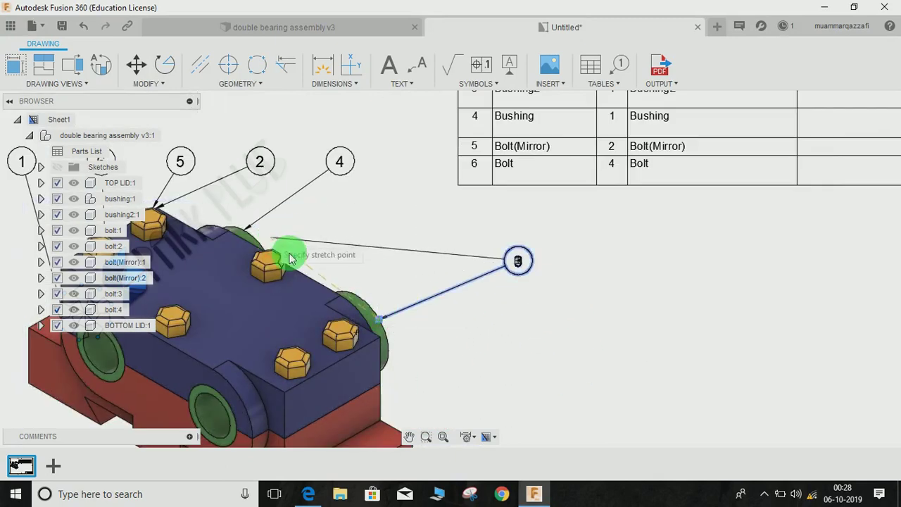
click(382, 317)
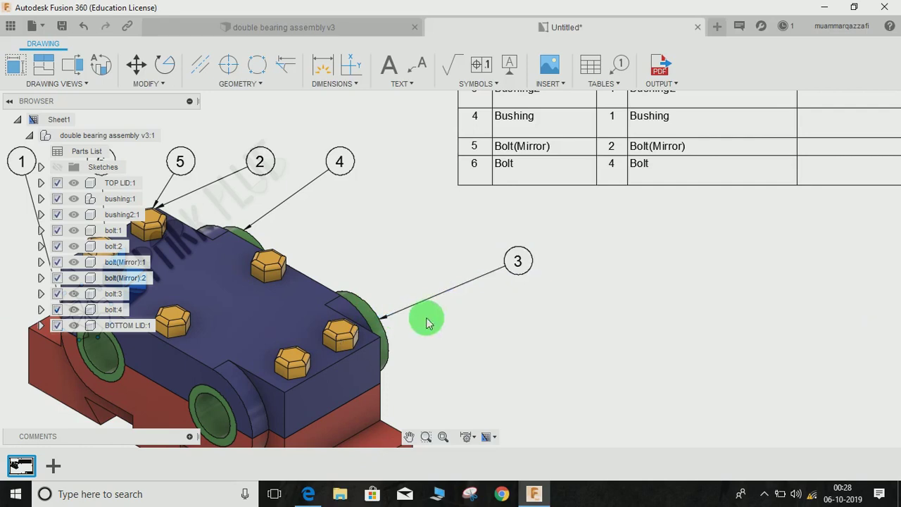
Examine the renumbered parts list, including its item order, part numbers, quantities, descriptions, materials and masses
scroll(500, 314, up, 1)
scroll(501, 310, down, 3)
middle_drag(502, 324, 475, 353)
scroll(700, 225, up, 2)
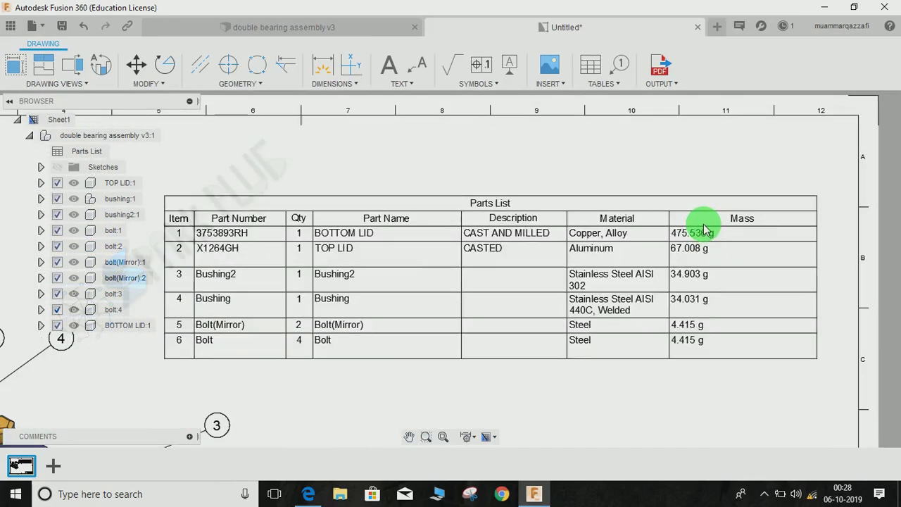
scroll(442, 178, up, 1)
scroll(465, 181, down, 2)
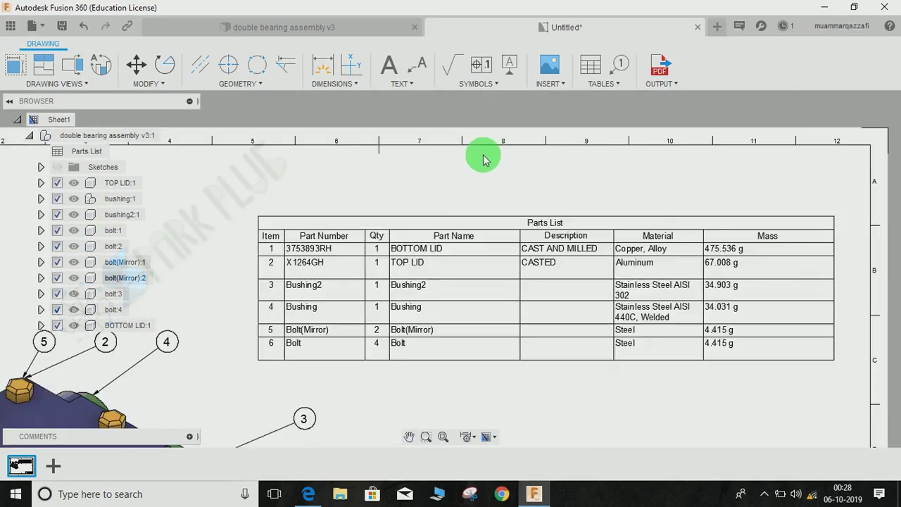
scroll(484, 157, down, 1)
scroll(486, 157, up, 1)
scroll(530, 180, up, 1)
scroll(507, 186, down, 1)
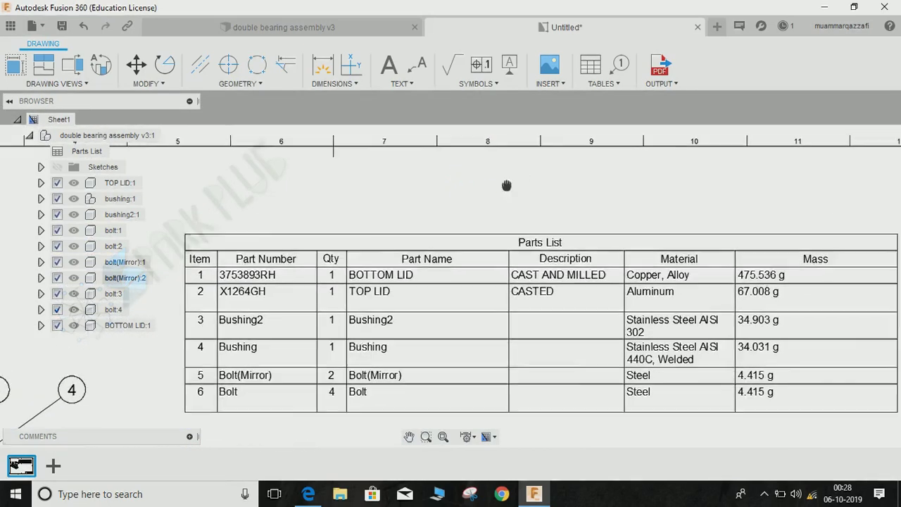
scroll(469, 195, up, 2)
scroll(468, 197, down, 1)
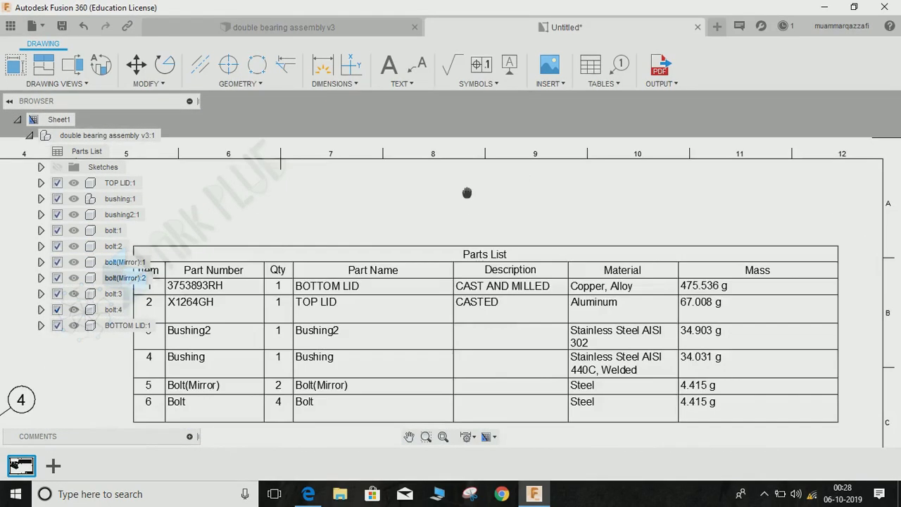
middle_drag(469, 197, 485, 181)
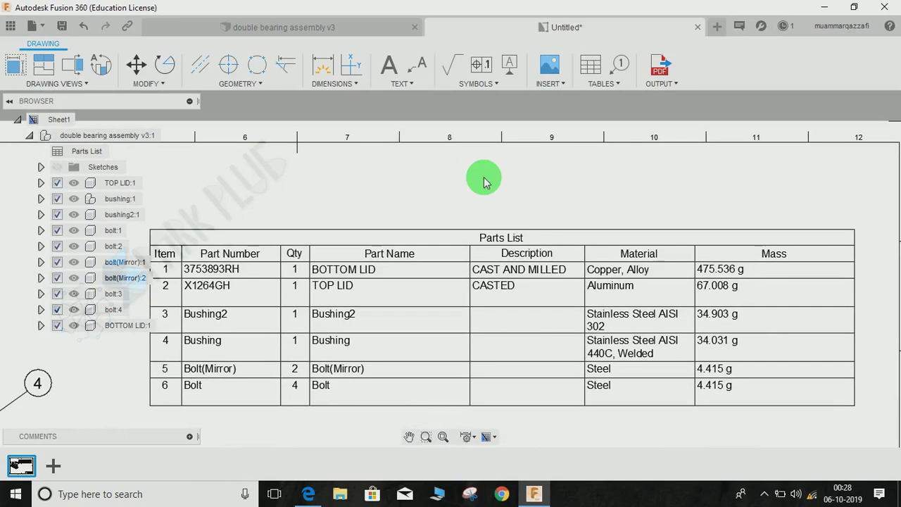